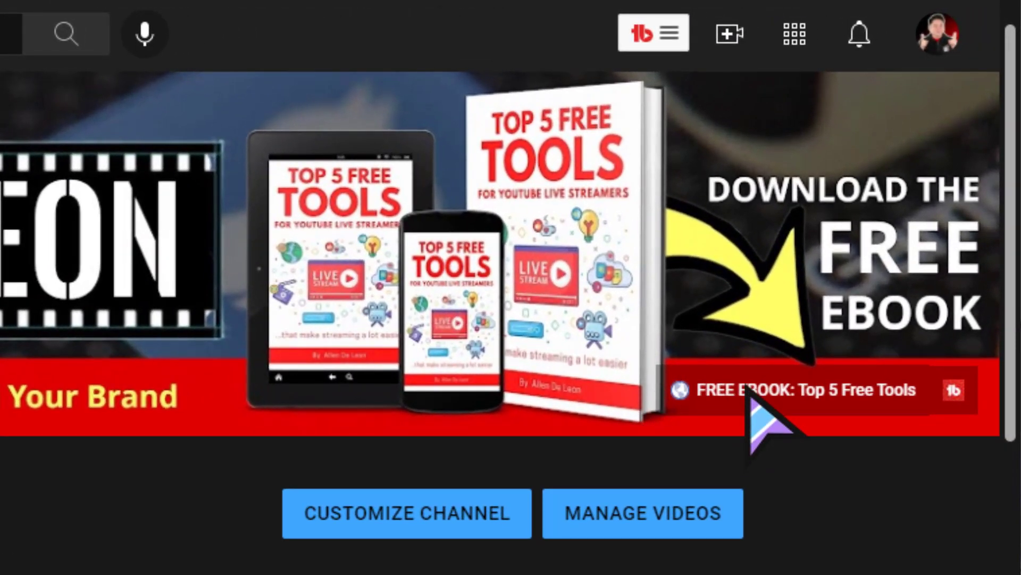
- Open the free ebook landing page in Chrome and scroll down through it
{"action": "left_click", "coordinate": [749, 387]}
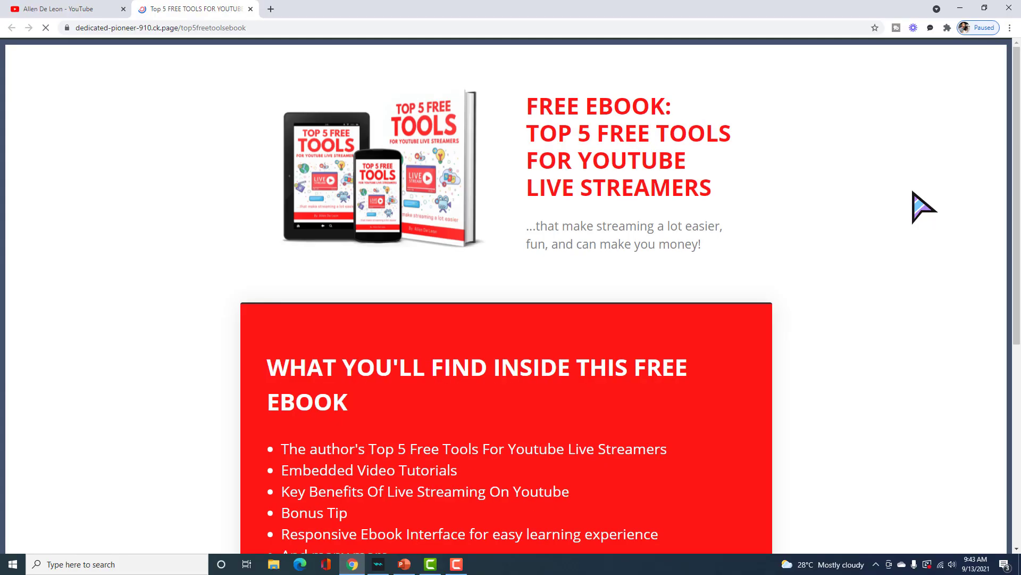
{"action": "scroll", "coordinate": [952, 181], "scroll_direction": "down", "scroll_amount": 5}
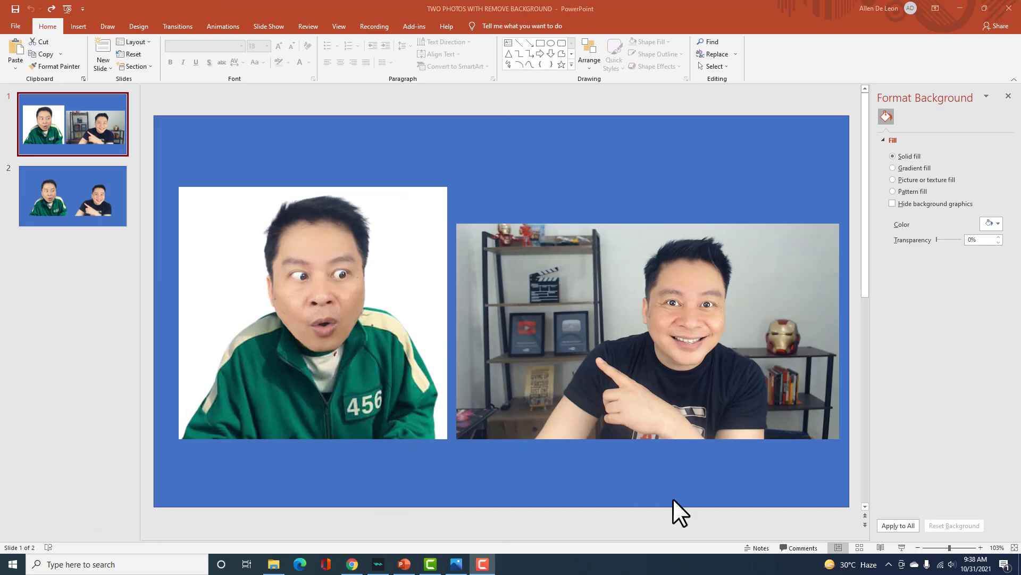
{"action": "left_click", "coordinate": [299, 261]}
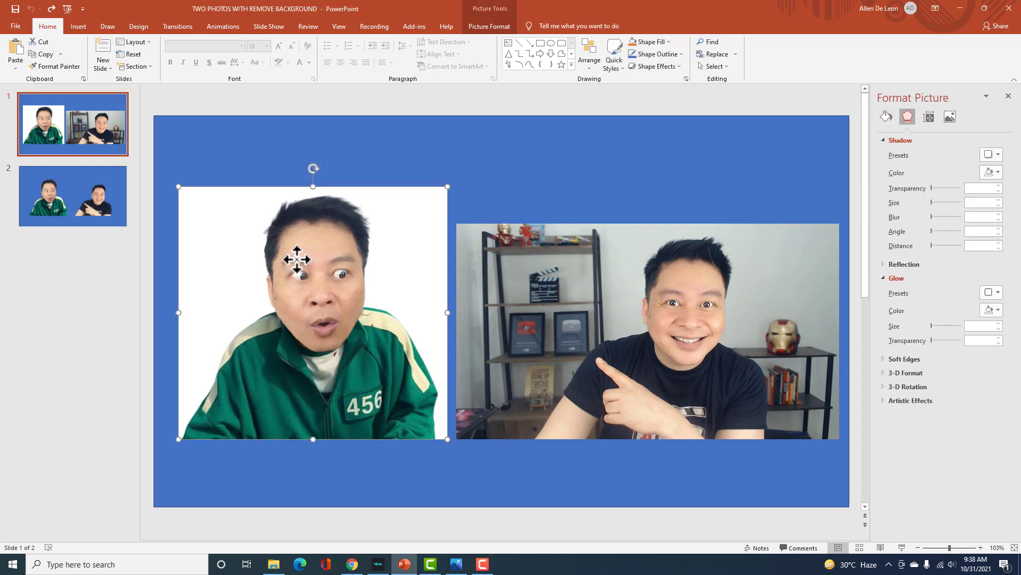
{"action": "left_click", "coordinate": [577, 298]}
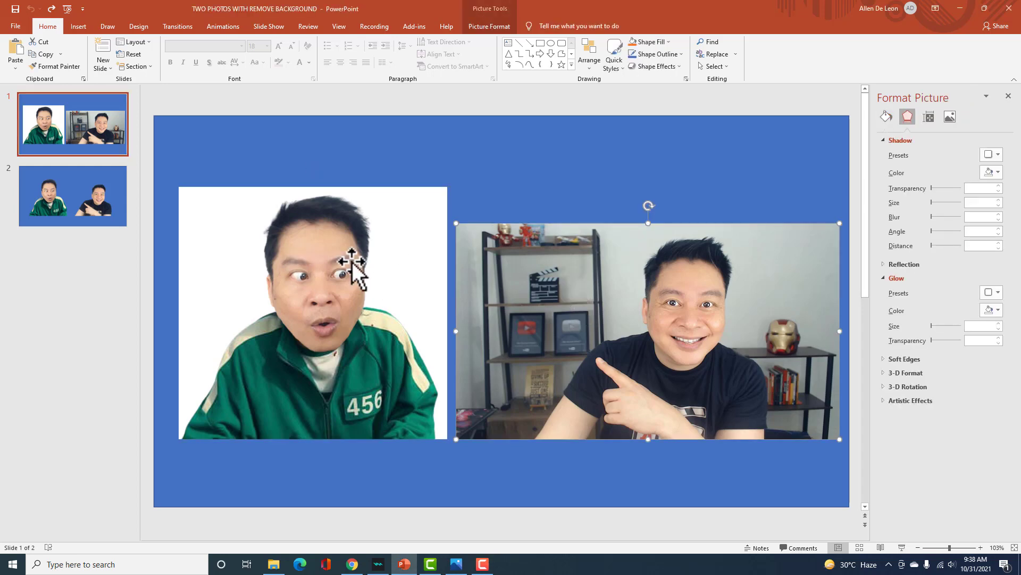
{"action": "left_click", "coordinate": [226, 152]}
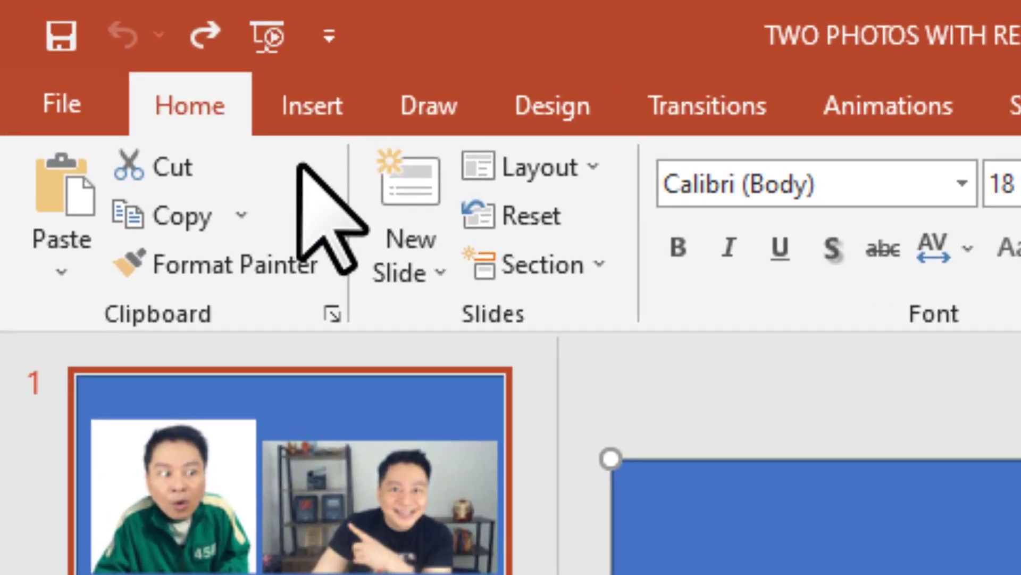
{"action": "left_click", "coordinate": [303, 113]}
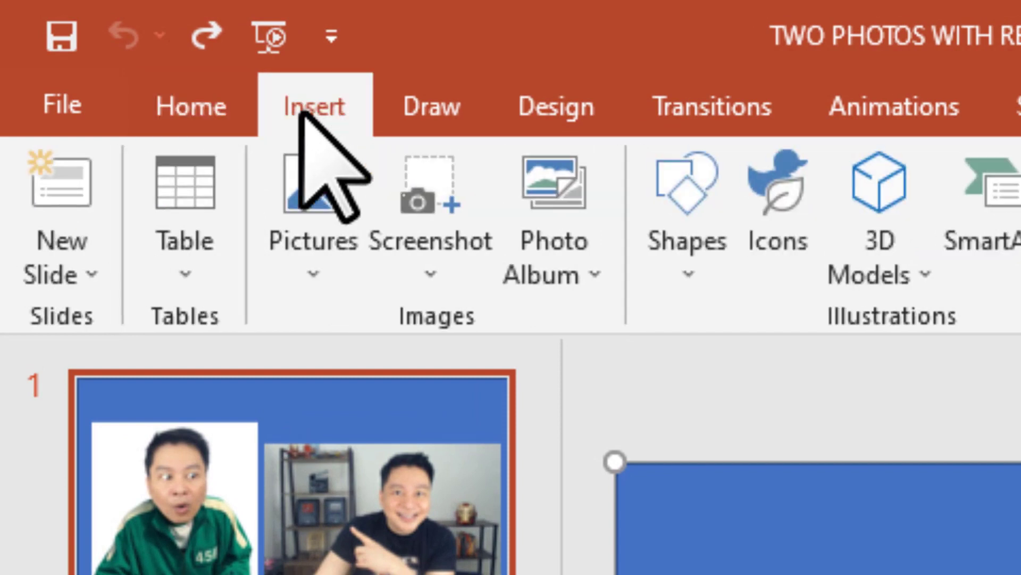
{"action": "left_click", "coordinate": [301, 216]}
{"action": "left_click", "coordinate": [375, 345]}
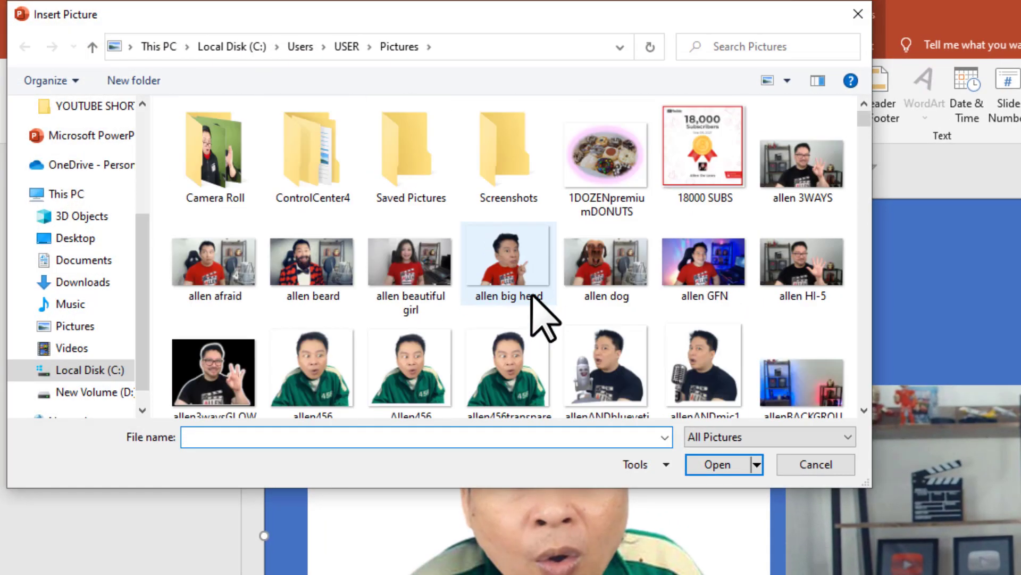
{"action": "scroll", "coordinate": [543, 317], "scroll_direction": "down", "scroll_amount": 1}
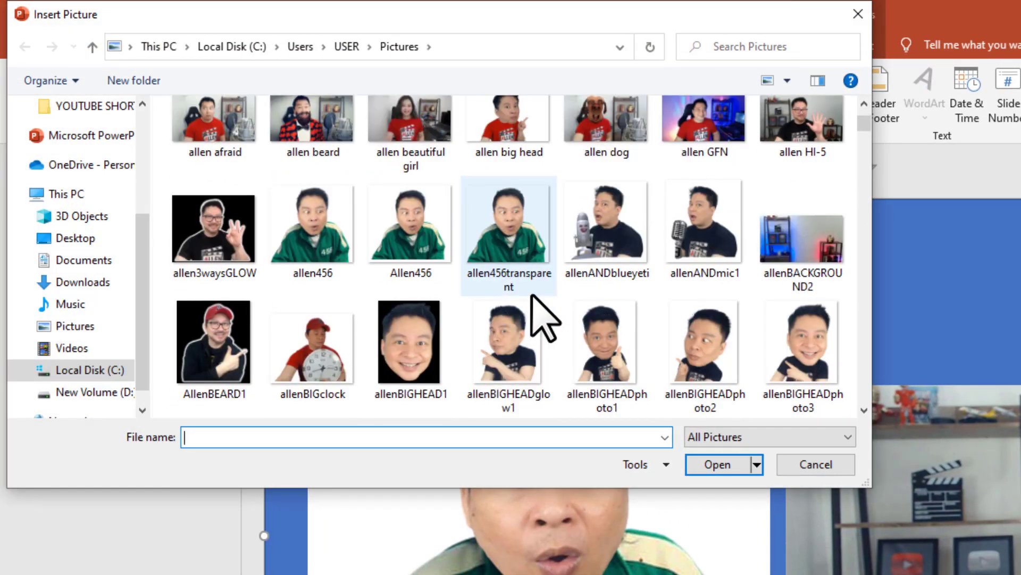
{"action": "left_click", "coordinate": [313, 218]}
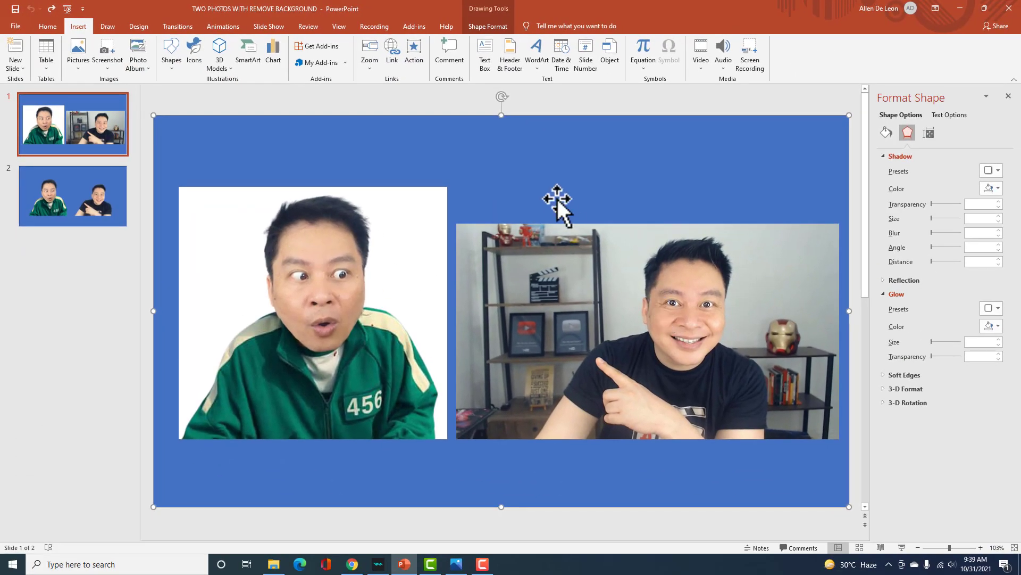
- Compare the left and right portrait photos on slide 1, then go to slide 2 with the cutouts
{"action": "left_click", "coordinate": [428, 282]}
{"action": "left_click", "coordinate": [566, 292]}
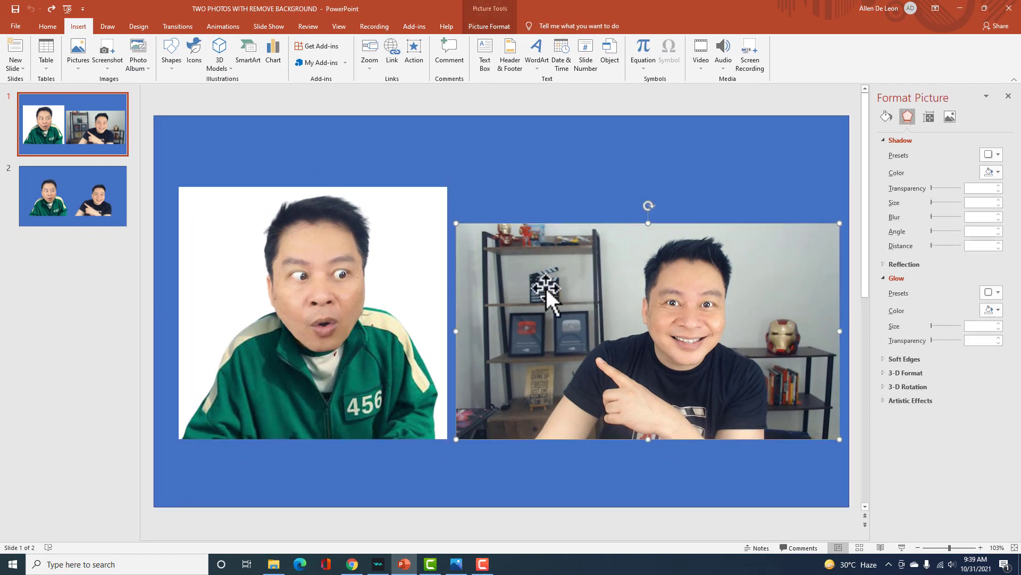
{"action": "left_click", "coordinate": [396, 282]}
{"action": "left_click", "coordinate": [505, 286]}
{"action": "left_click", "coordinate": [398, 263]}
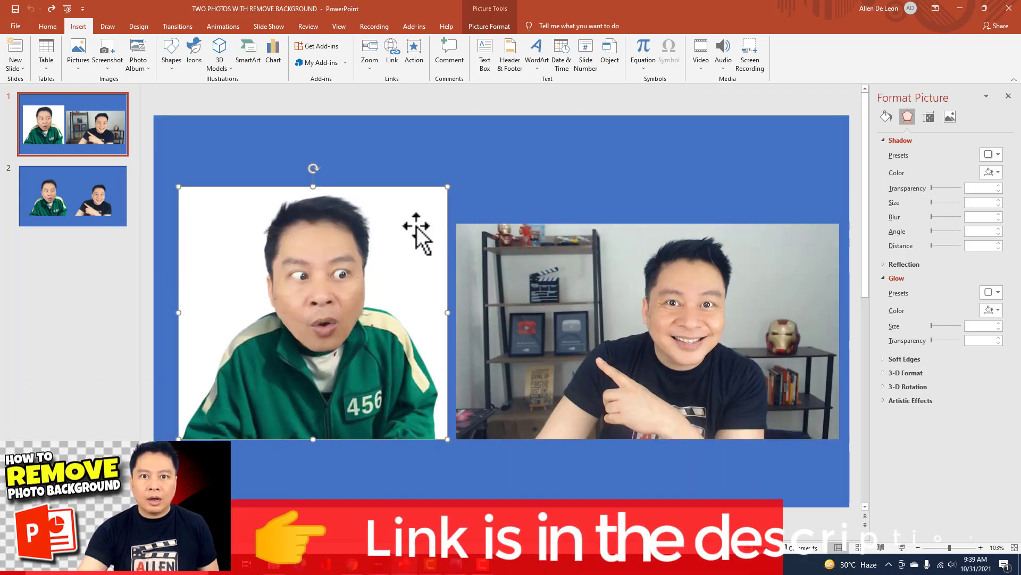
{"action": "left_click", "coordinate": [91, 204]}
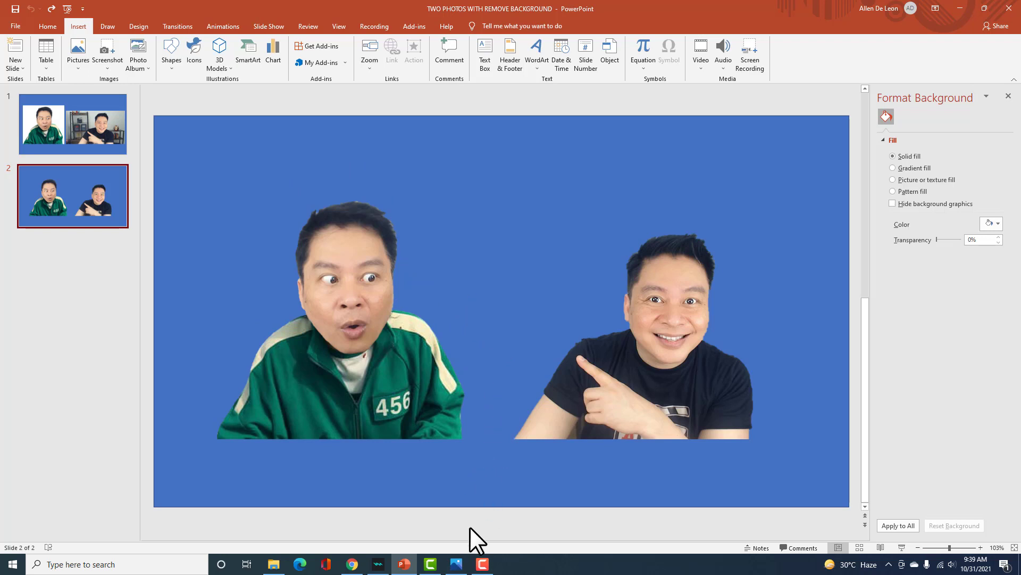
{"action": "left_click", "coordinate": [464, 567]}
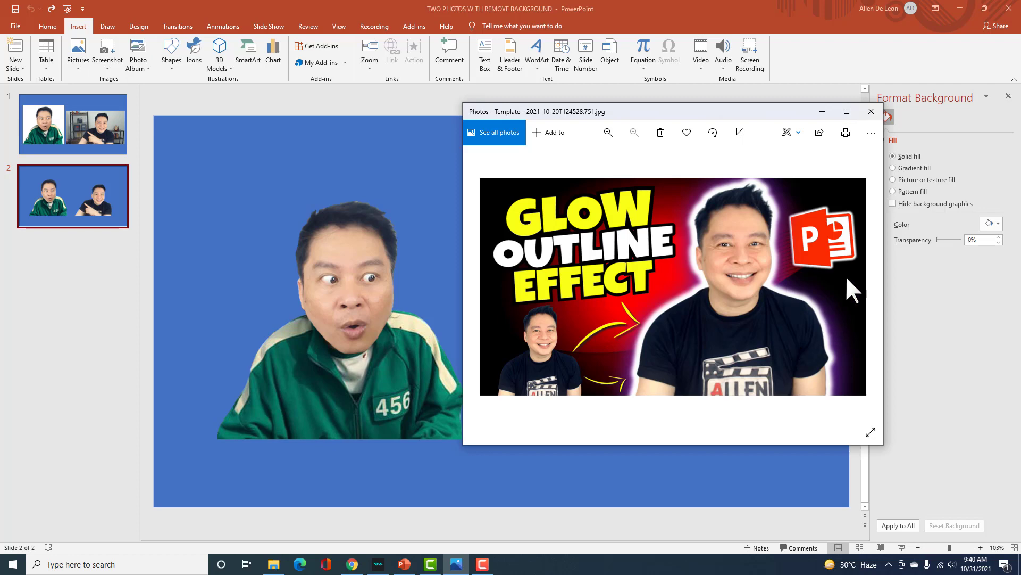
{"action": "left_click", "coordinate": [819, 112]}
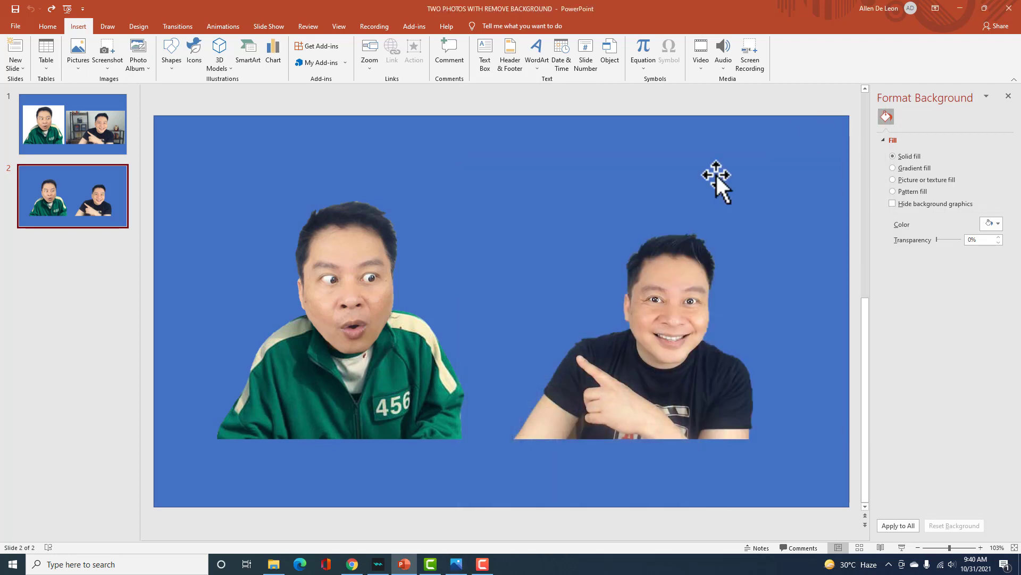
{"action": "left_click", "coordinate": [359, 288]}
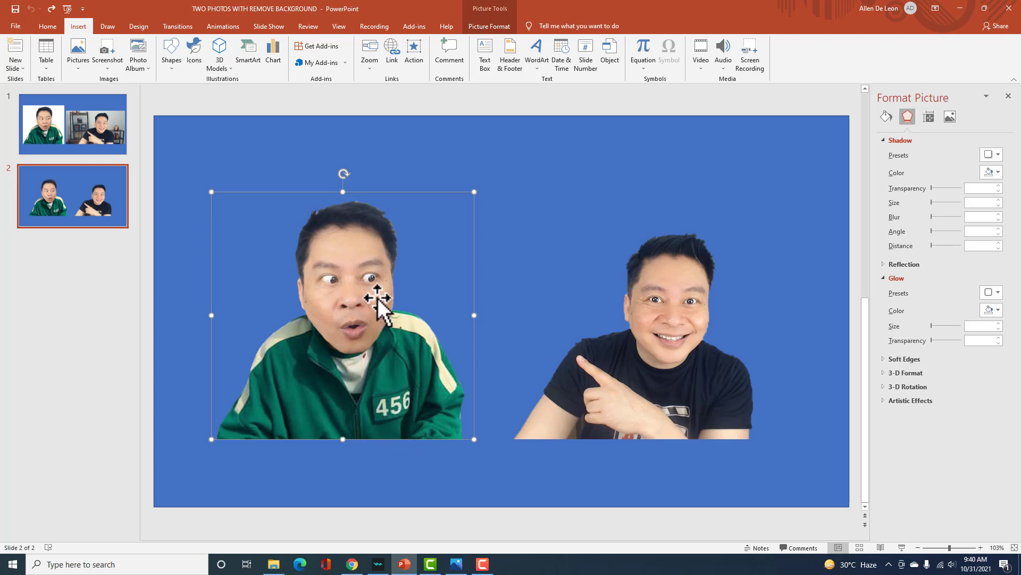
- Apply an 18 pt orange glow to the left cutout, then make it white at 0% transparency
{"action": "double_click", "coordinate": [357, 261]}
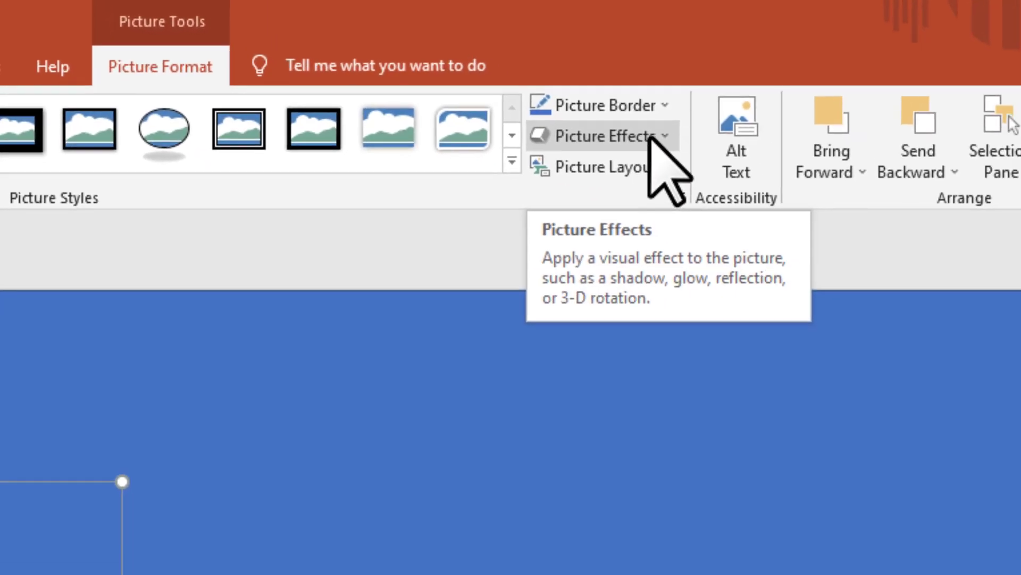
{"action": "left_click", "coordinate": [631, 133]}
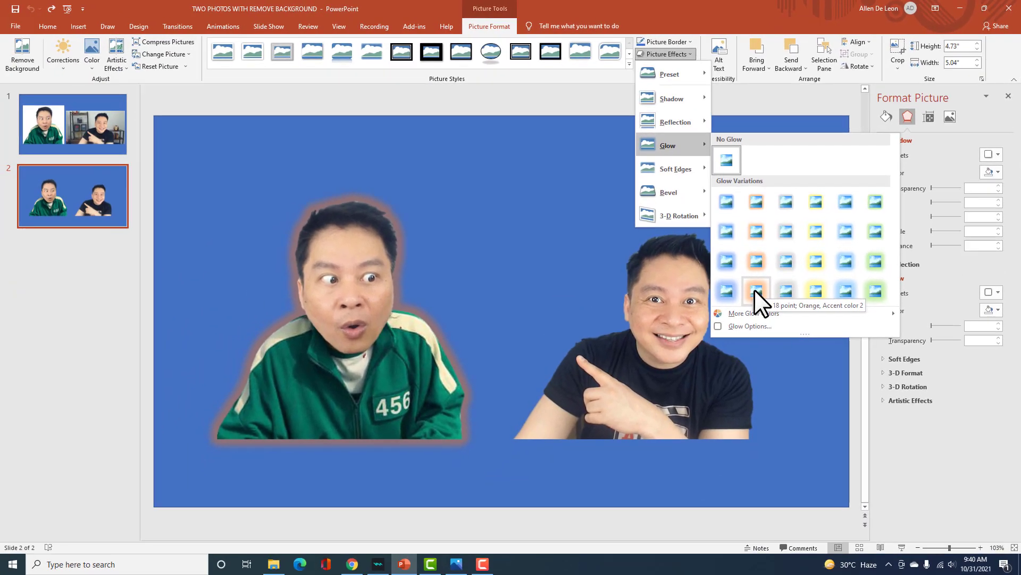
{"action": "left_click", "coordinate": [754, 289]}
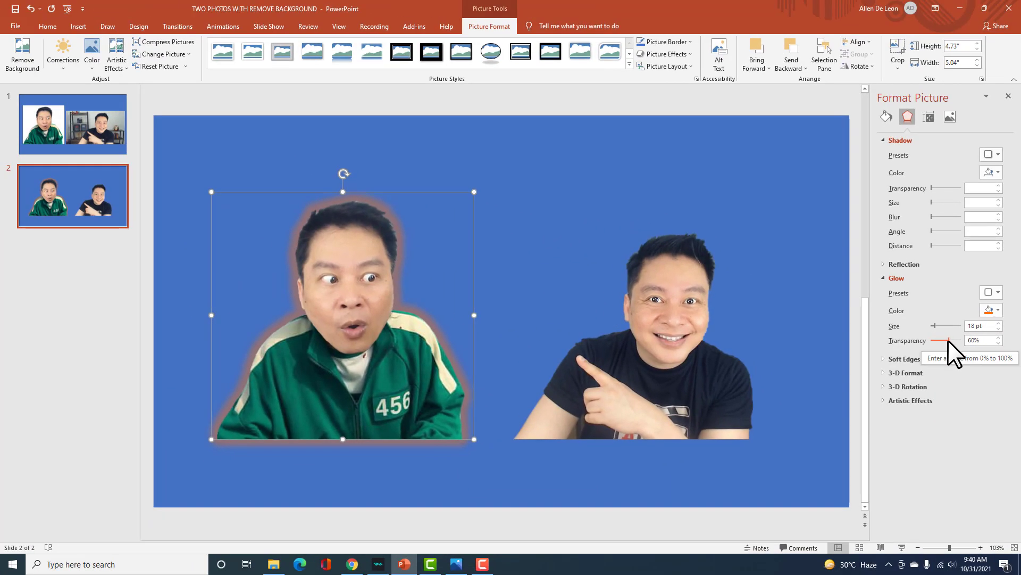
{"action": "left_click_drag", "start_coordinate": [950, 340], "coordinate": [932, 340]}
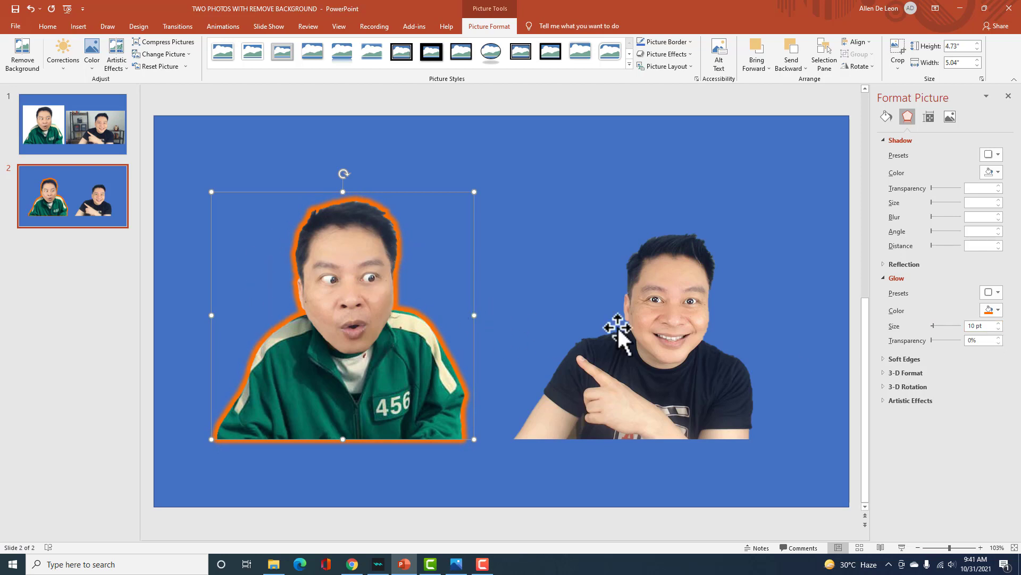
{"action": "left_click", "coordinate": [997, 310]}
{"action": "left_click", "coordinate": [934, 333]}
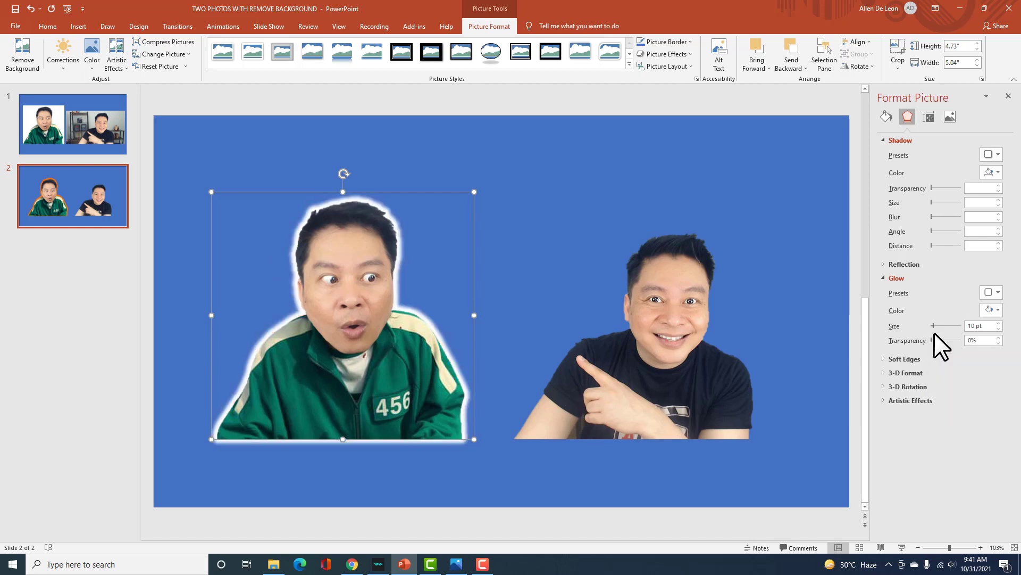
{"action": "left_click", "coordinate": [292, 179]}
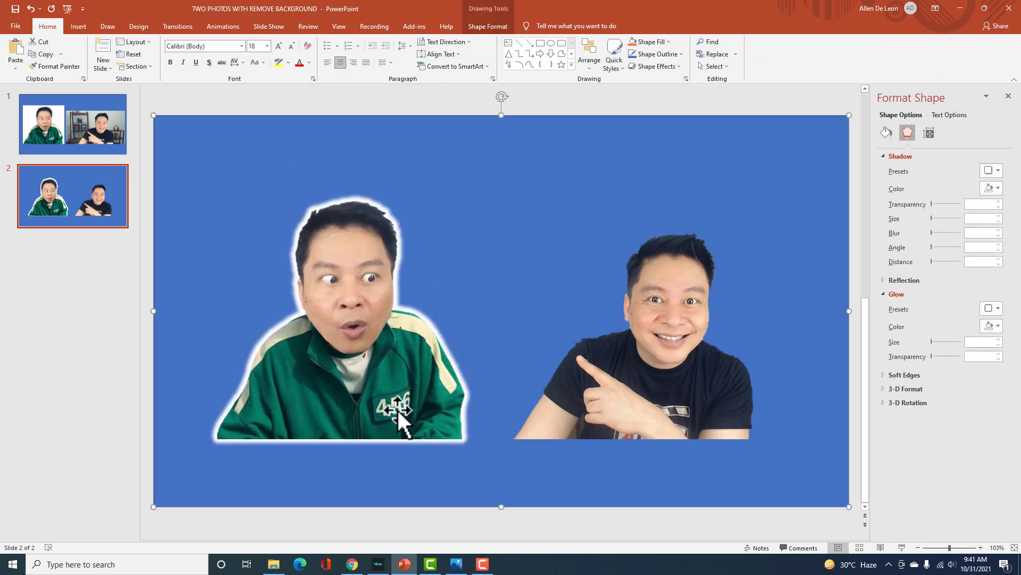
{"action": "left_click", "coordinate": [456, 564]}
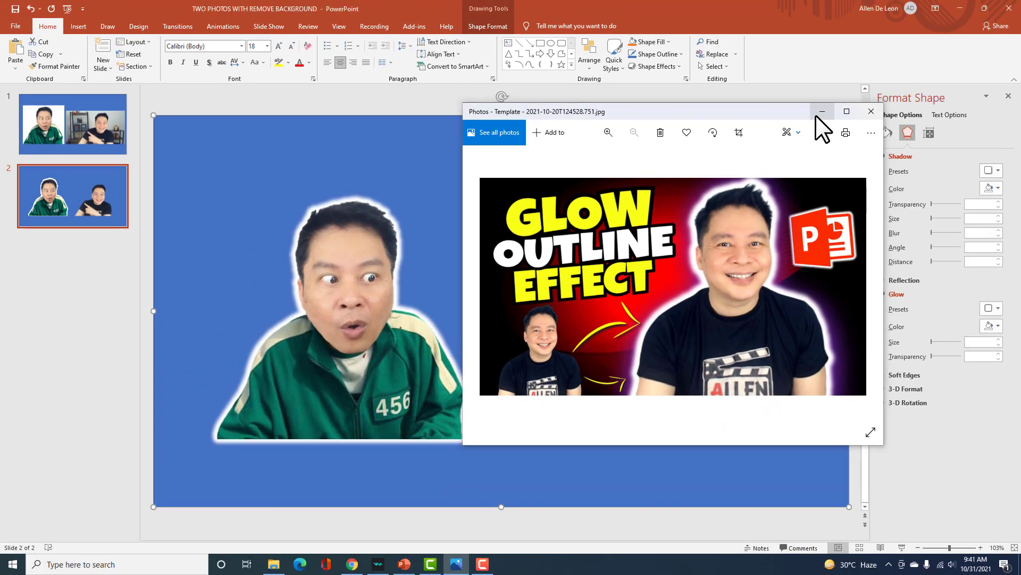
{"action": "left_click", "coordinate": [822, 112]}
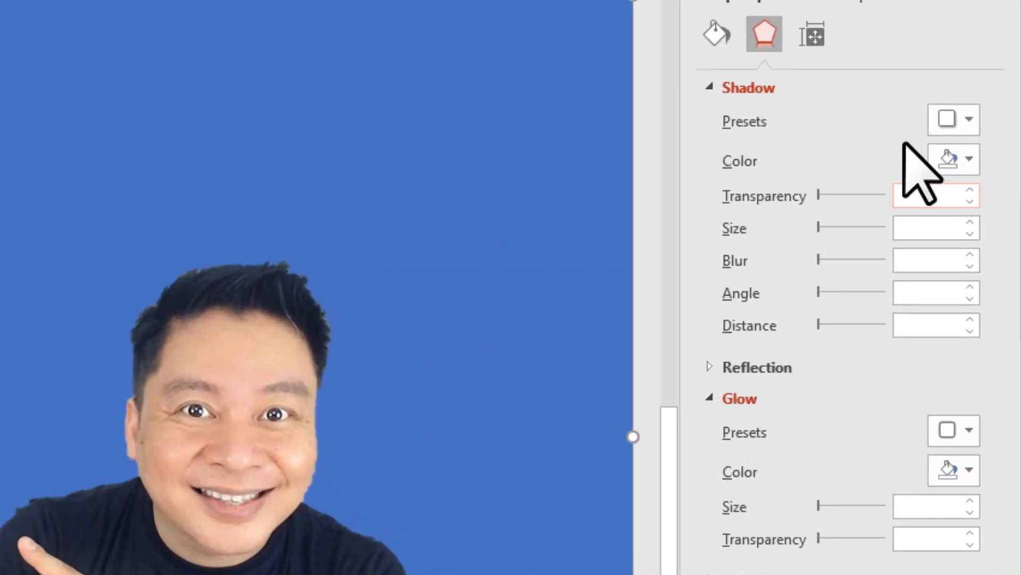
{"action": "left_click", "coordinate": [712, 86]}
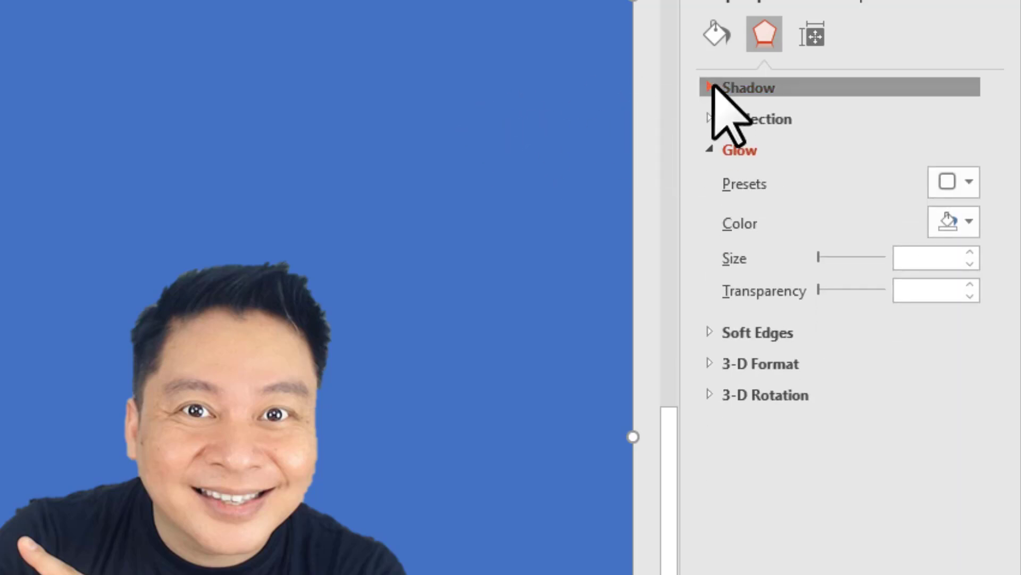
{"action": "left_click", "coordinate": [713, 86]}
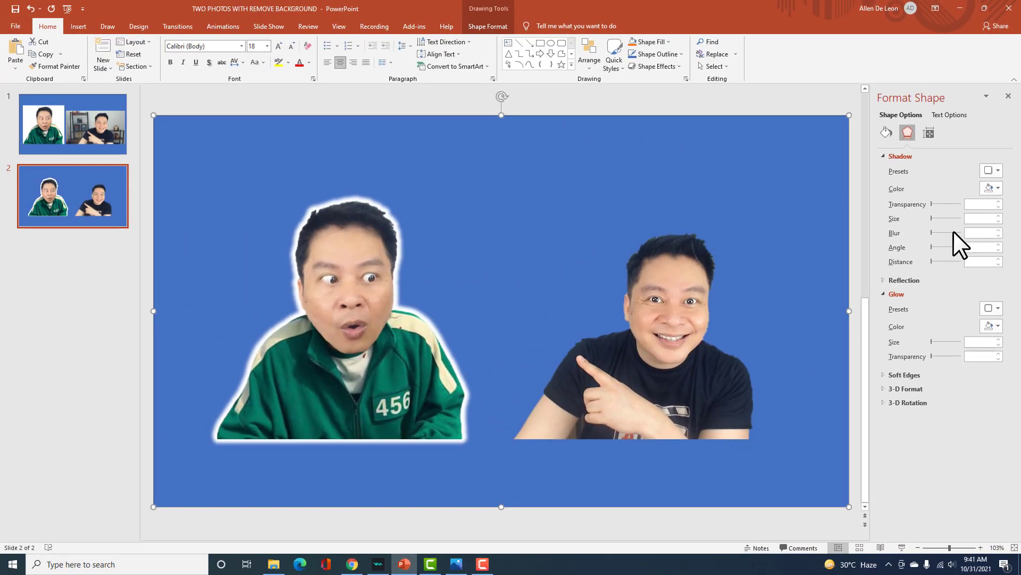
- Make the left cutout's shadow purple and enlarge it behind the photo
{"action": "left_click", "coordinate": [353, 282]}
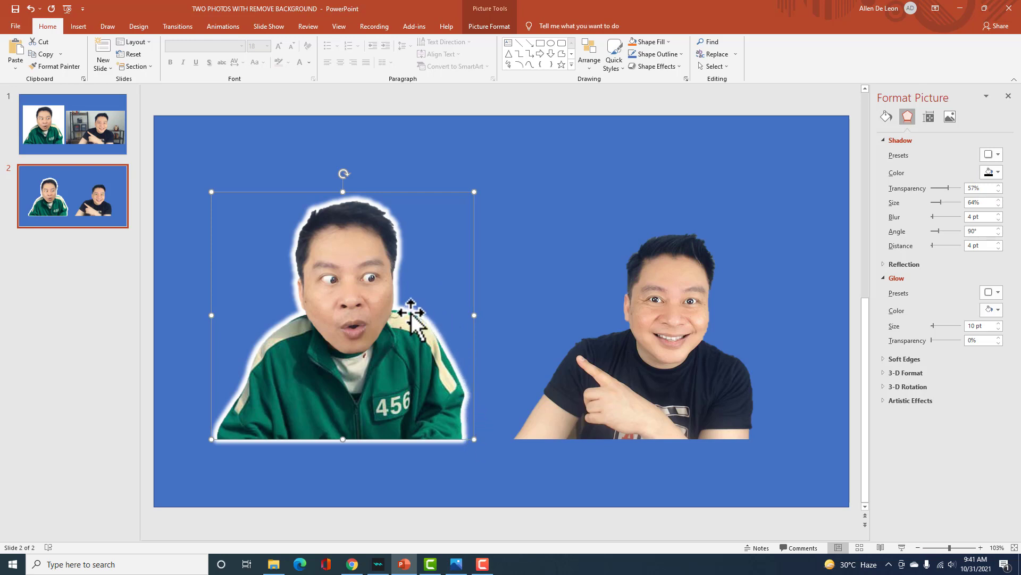
{"action": "left_click", "coordinate": [996, 171]}
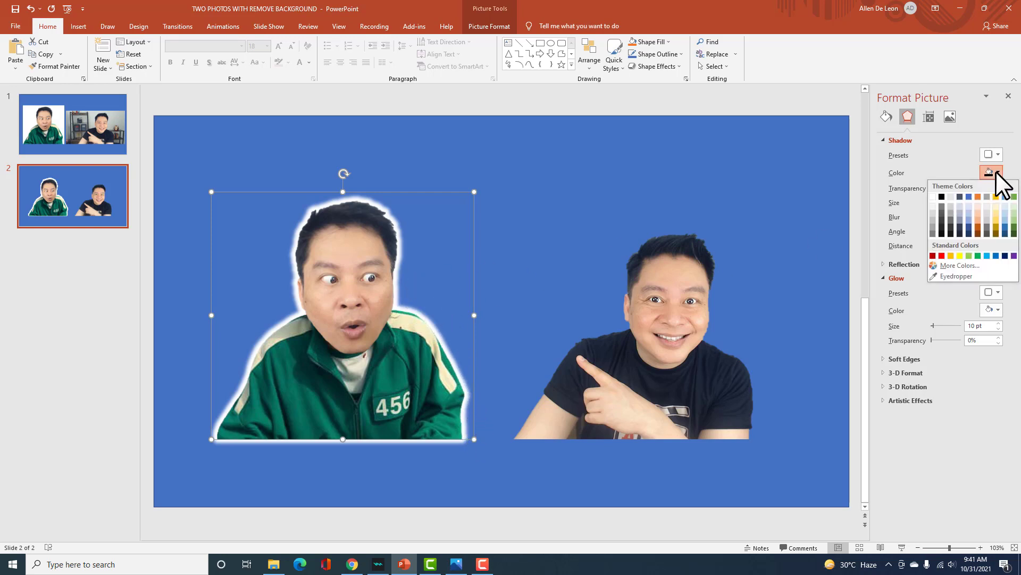
{"action": "left_click", "coordinate": [1014, 256]}
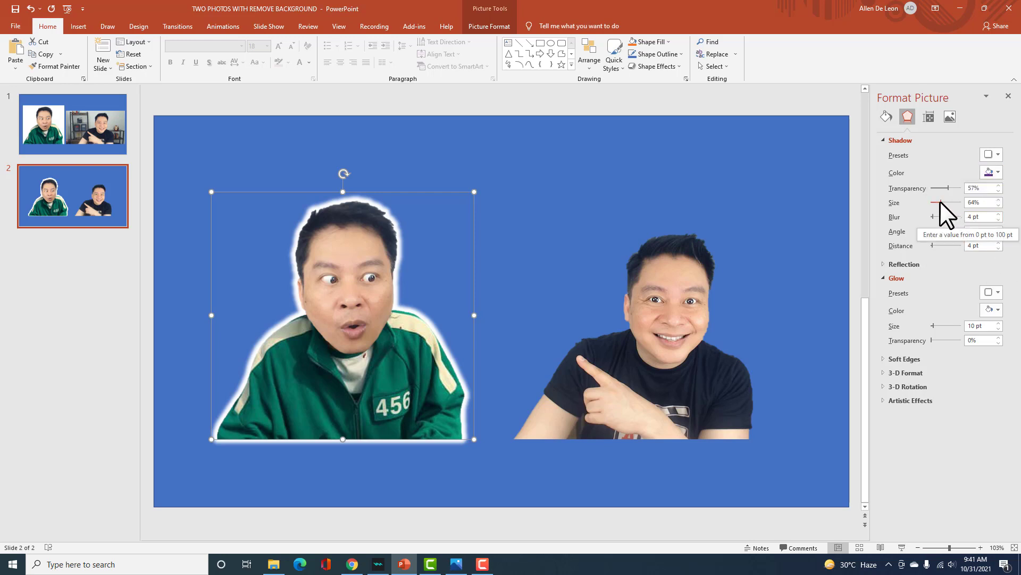
{"action": "left_click_drag", "start_coordinate": [941, 202], "coordinate": [947, 203]}
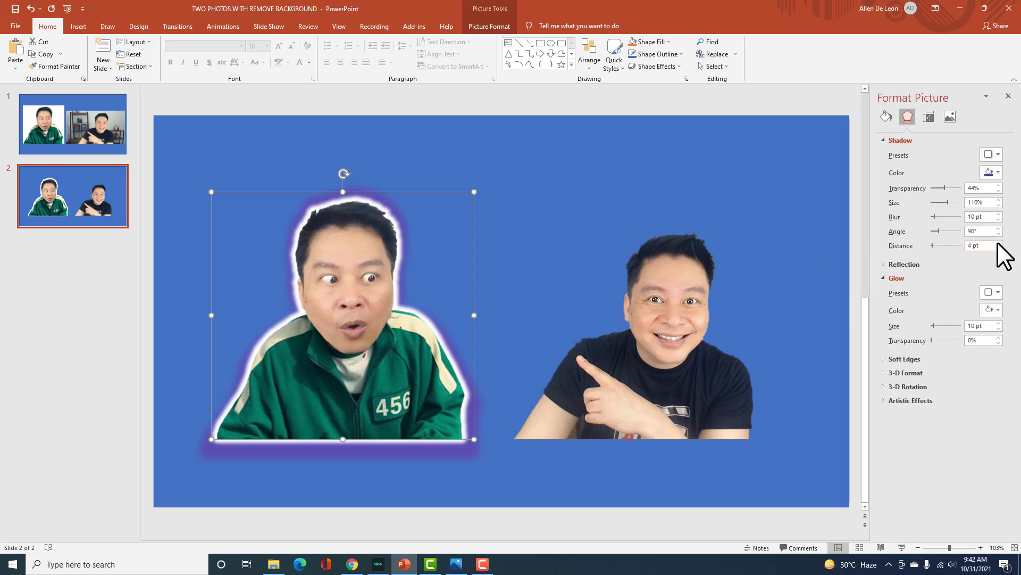
- Check each cutout's effects, ending with the right portrait selected
{"action": "left_click", "coordinate": [547, 243]}
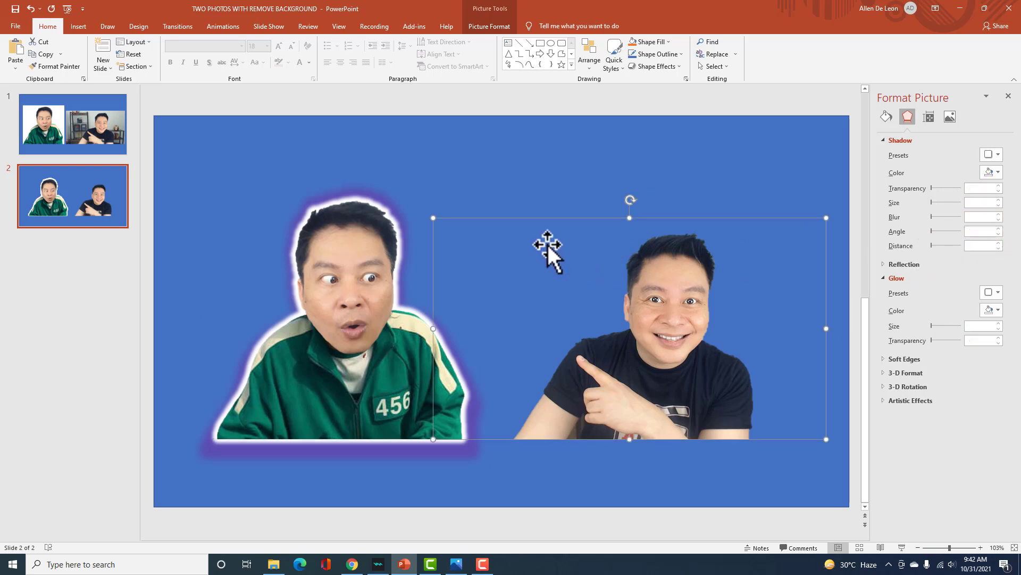
{"action": "left_click", "coordinate": [314, 276]}
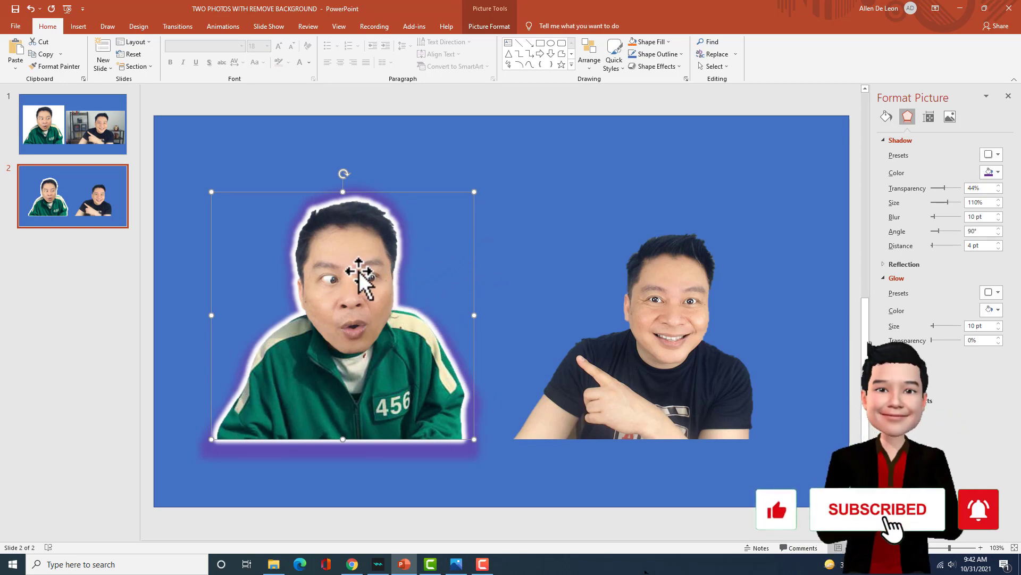
{"action": "left_click", "coordinate": [511, 202]}
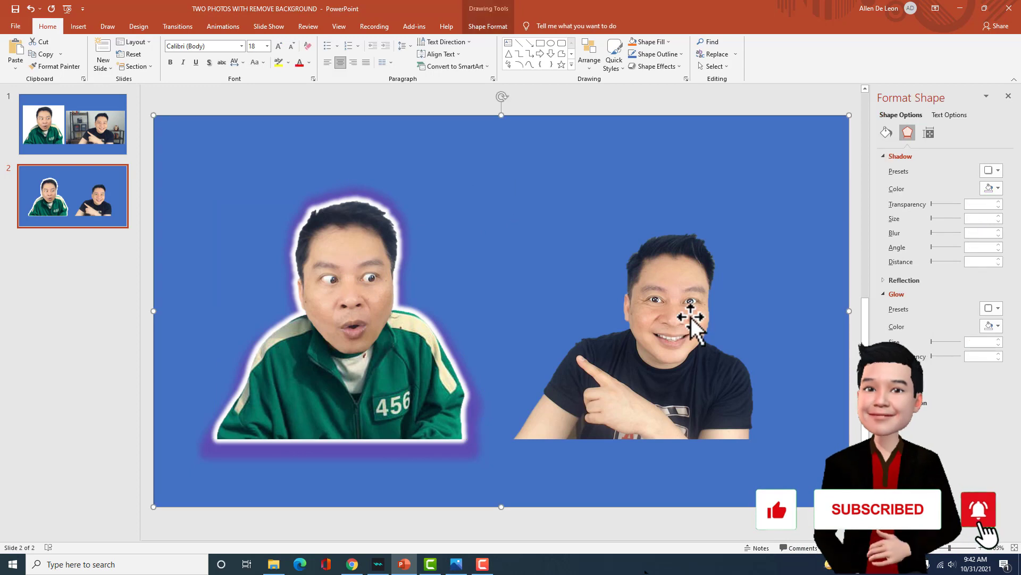
{"action": "left_click", "coordinate": [669, 297]}
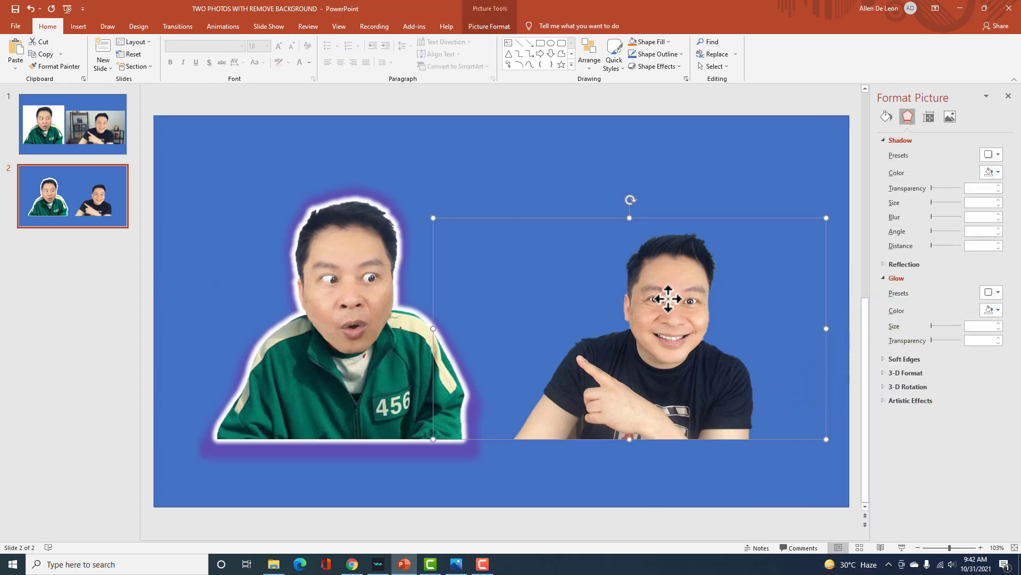
- Apply an 18 pt orange glow to the right cutout and change it to white, 10 pt, 0% transparency
{"action": "double_click", "coordinate": [669, 298]}
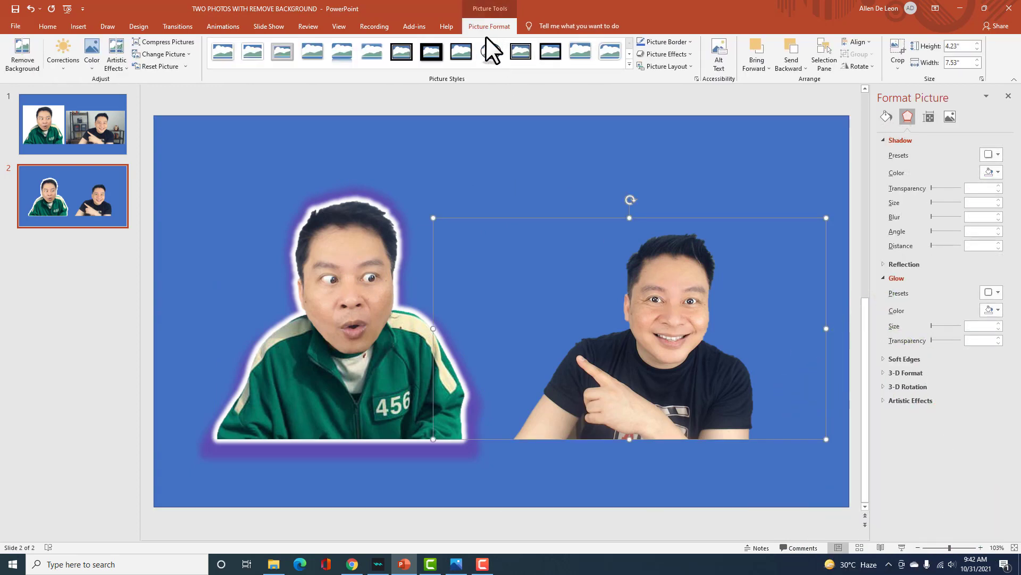
{"action": "left_click", "coordinate": [685, 53]}
{"action": "mouse_move", "coordinate": [669, 145]}
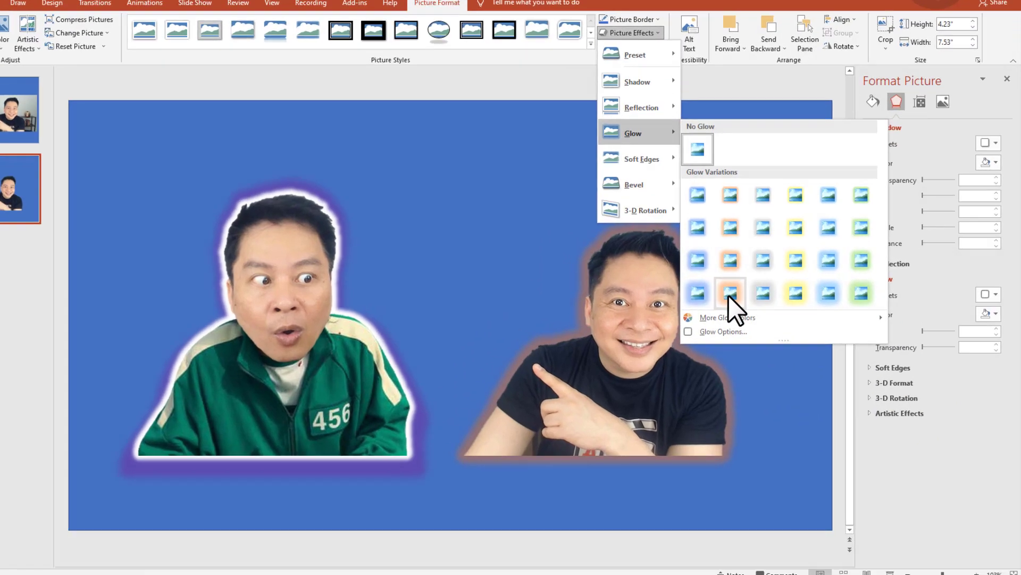
{"action": "left_click", "coordinate": [756, 291]}
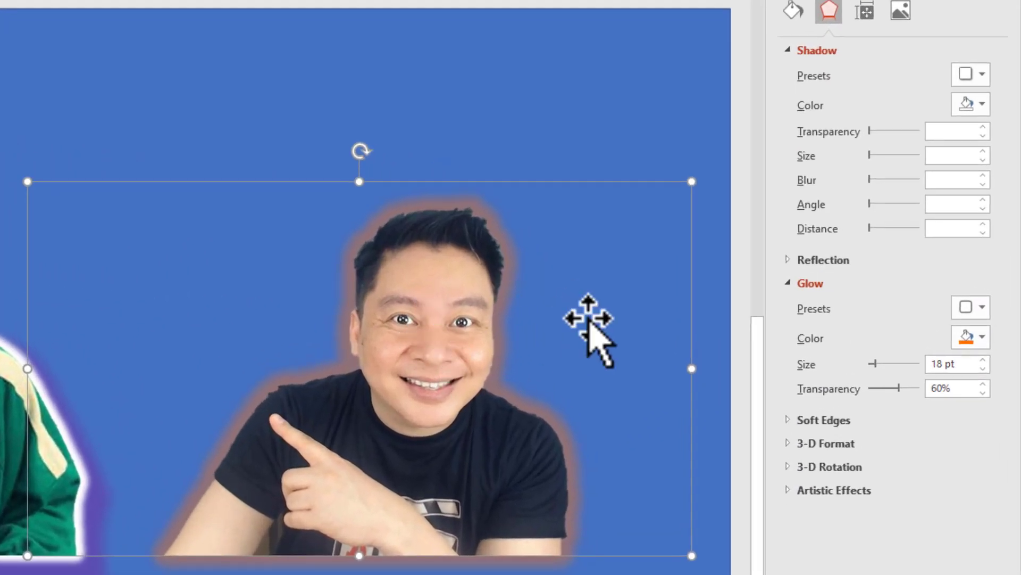
{"action": "left_click_drag", "start_coordinate": [898, 388], "coordinate": [857, 389]}
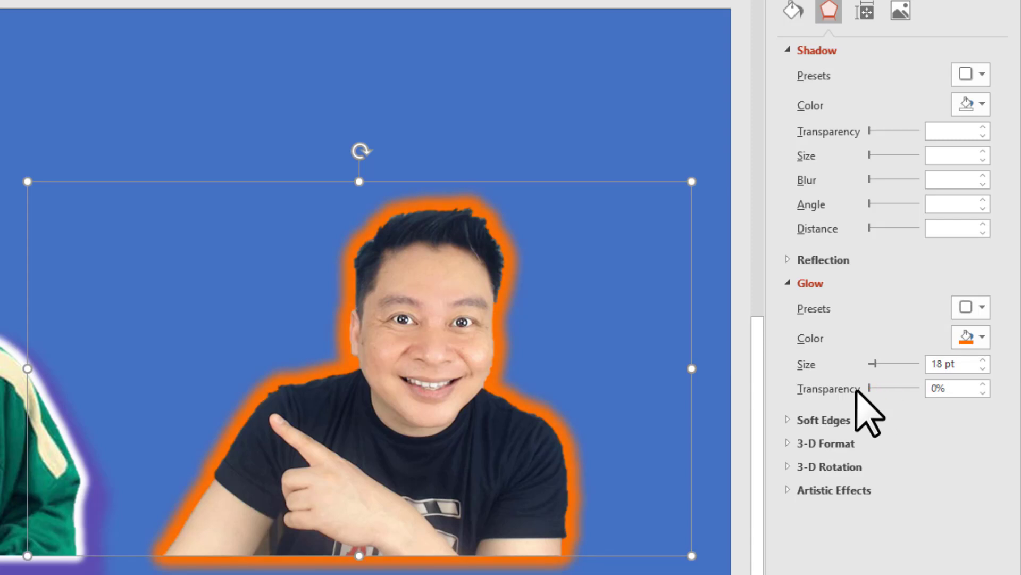
{"action": "left_click", "coordinate": [983, 368]}
{"action": "left_click", "coordinate": [983, 368]}
{"action": "left_click", "coordinate": [983, 368]}
{"action": "left_click", "coordinate": [983, 368]}
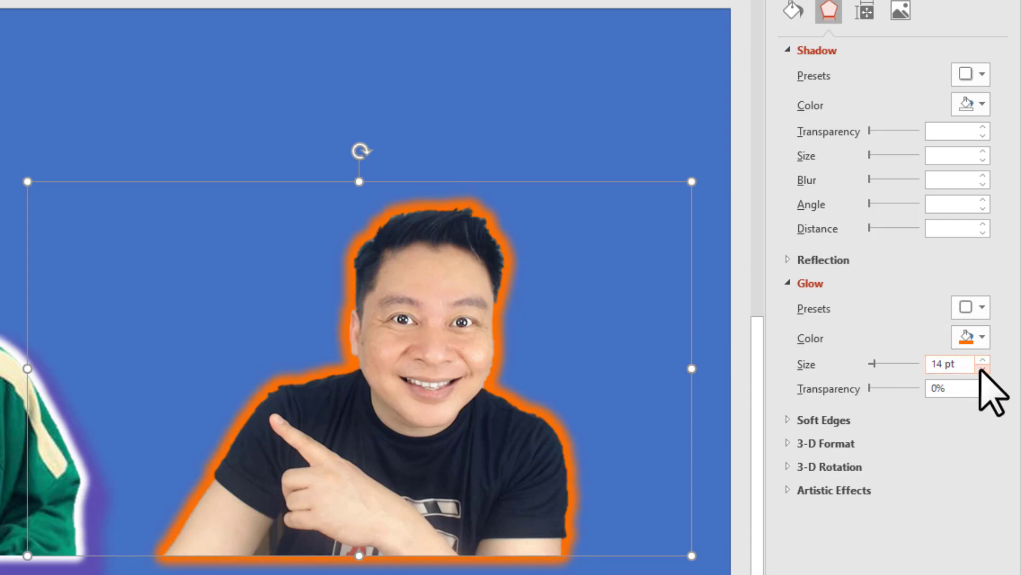
{"action": "left_click", "coordinate": [982, 368]}
{"action": "left_click", "coordinate": [983, 368]}
{"action": "left_click", "coordinate": [982, 368]}
{"action": "left_click", "coordinate": [983, 360]}
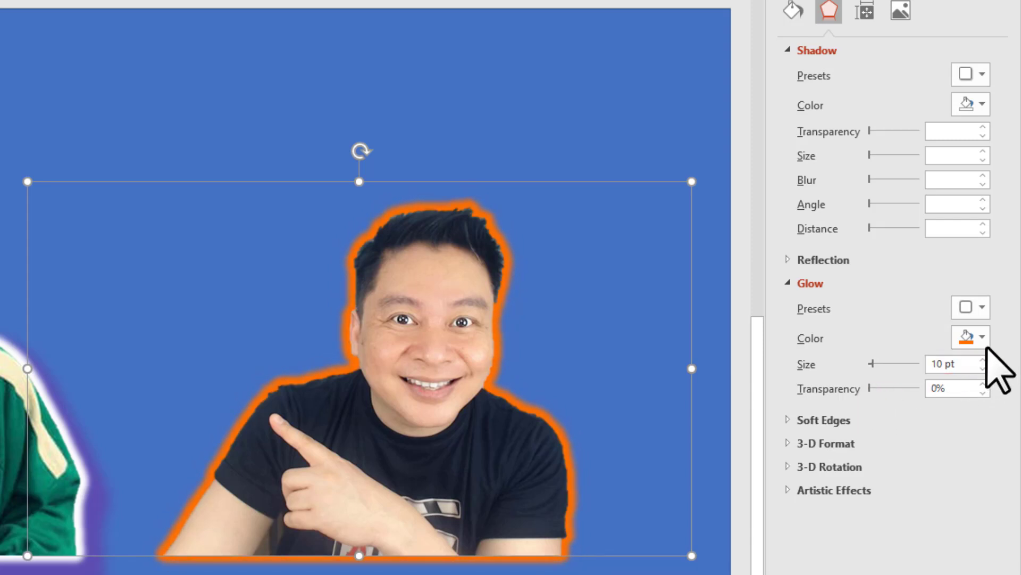
{"action": "left_click", "coordinate": [983, 337]}
{"action": "left_click", "coordinate": [870, 378]}
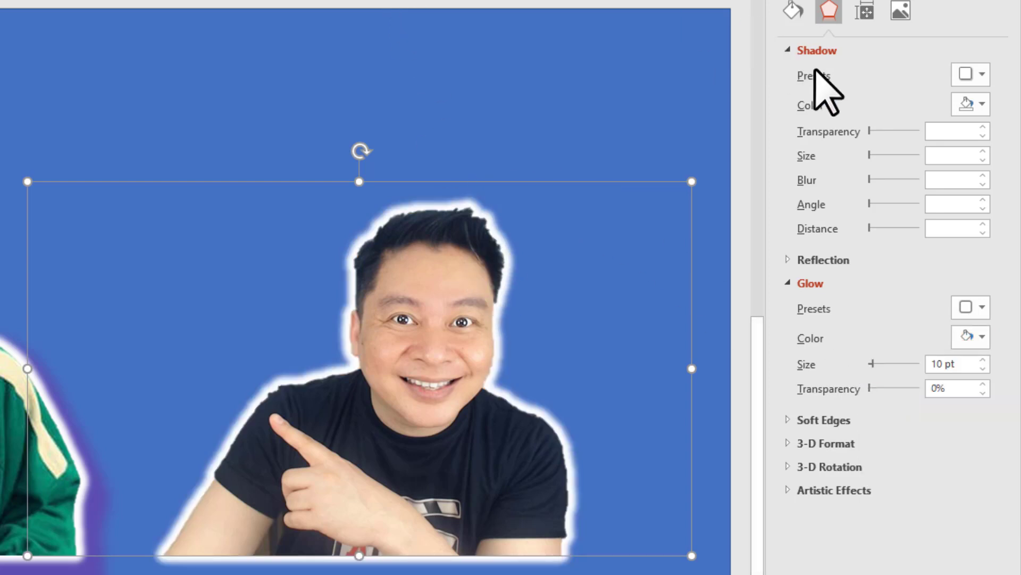
{"action": "left_click", "coordinate": [789, 50]}
- Give the right cutout a purple shadow with more transparency, adjusted size and 10 pt blur
{"action": "left_click", "coordinate": [789, 51]}
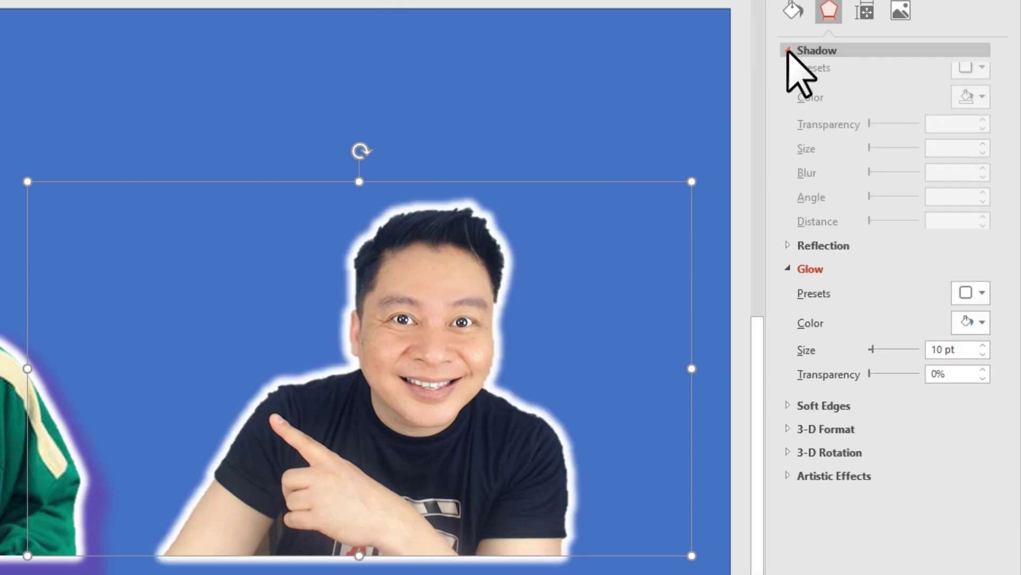
{"action": "left_click", "coordinate": [982, 103]}
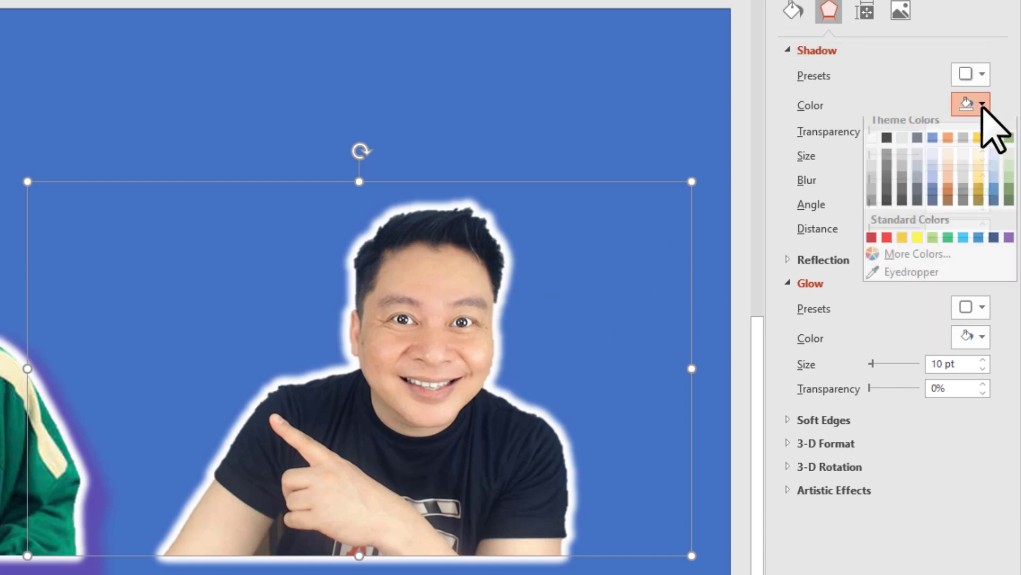
{"action": "left_click", "coordinate": [1009, 245]}
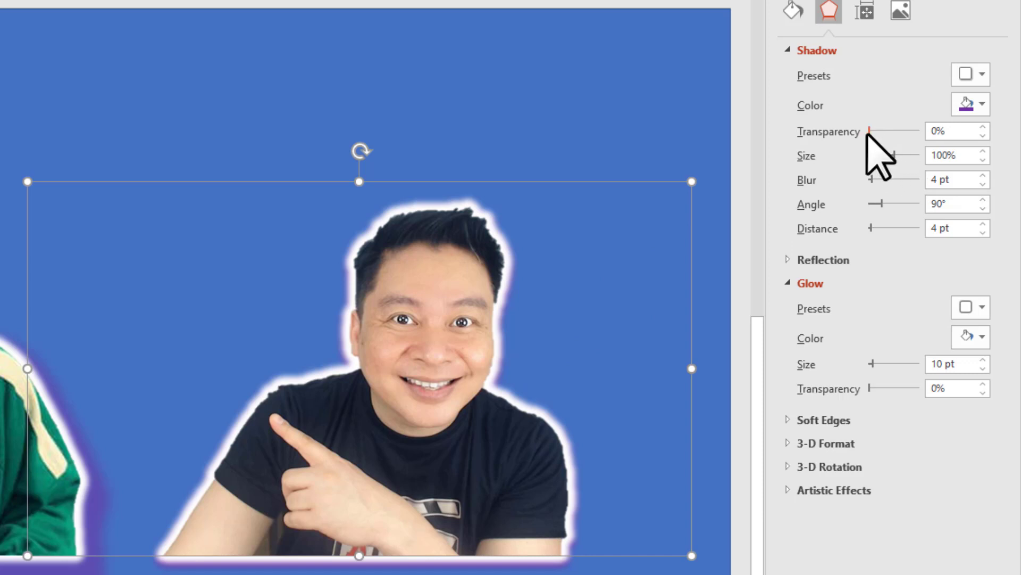
{"action": "left_click_drag", "start_coordinate": [870, 130], "coordinate": [885, 131]}
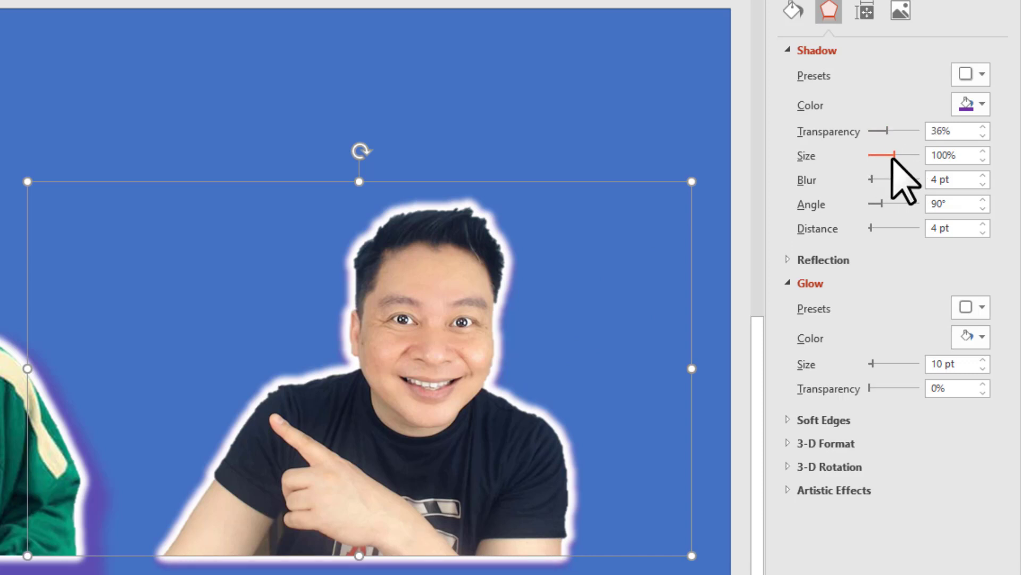
{"action": "left_click", "coordinate": [983, 153]}
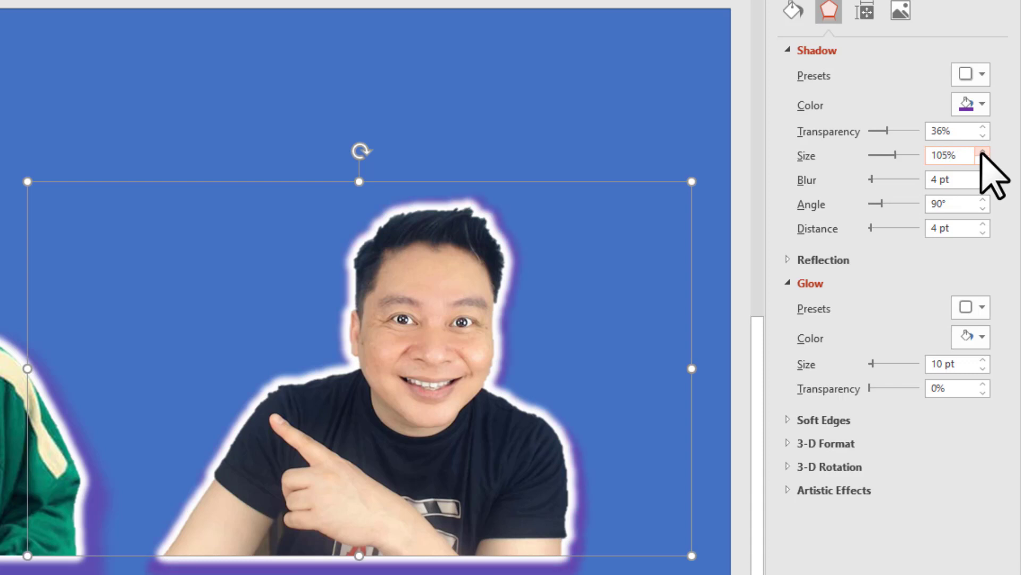
{"action": "left_click", "coordinate": [982, 153]}
{"action": "left_click", "coordinate": [983, 153]}
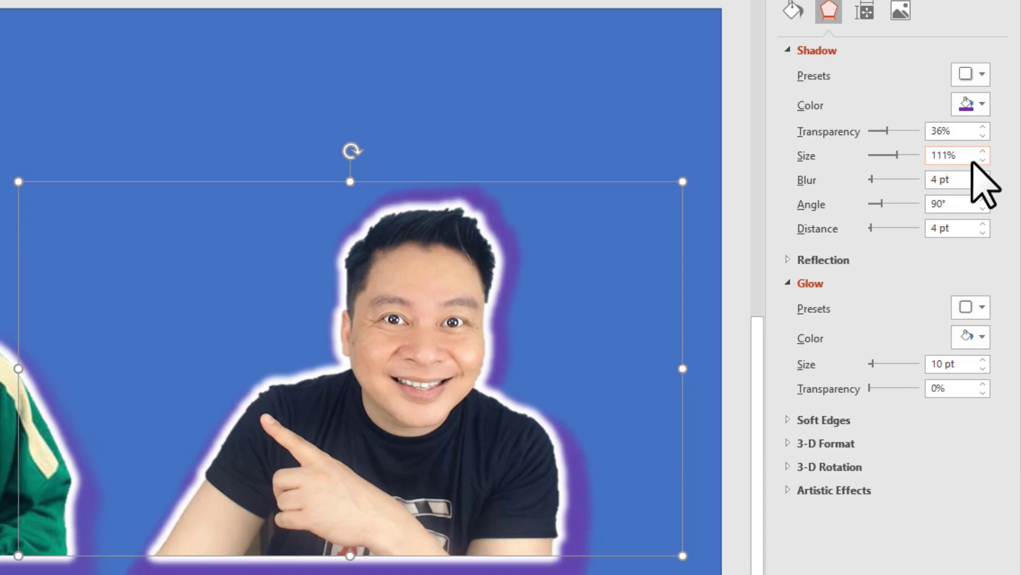
{"action": "left_click", "coordinate": [983, 159]}
{"action": "left_click", "coordinate": [983, 159]}
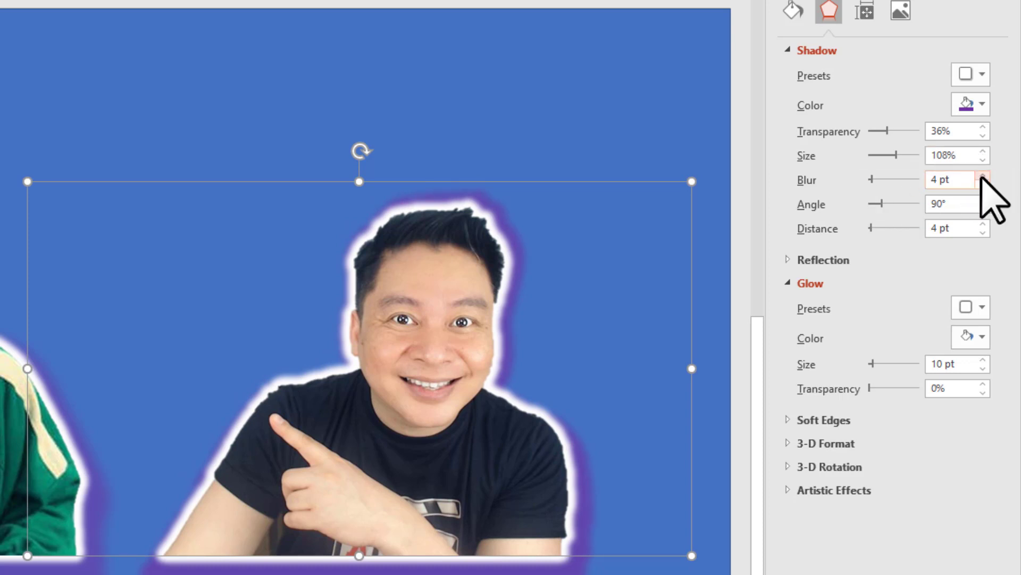
{"action": "left_click", "coordinate": [983, 176]}
{"action": "left_click", "coordinate": [984, 175]}
{"action": "left_click", "coordinate": [983, 176]}
{"action": "left_click", "coordinate": [983, 176]}
{"action": "left_click", "coordinate": [983, 175]}
{"action": "left_click", "coordinate": [983, 175]}
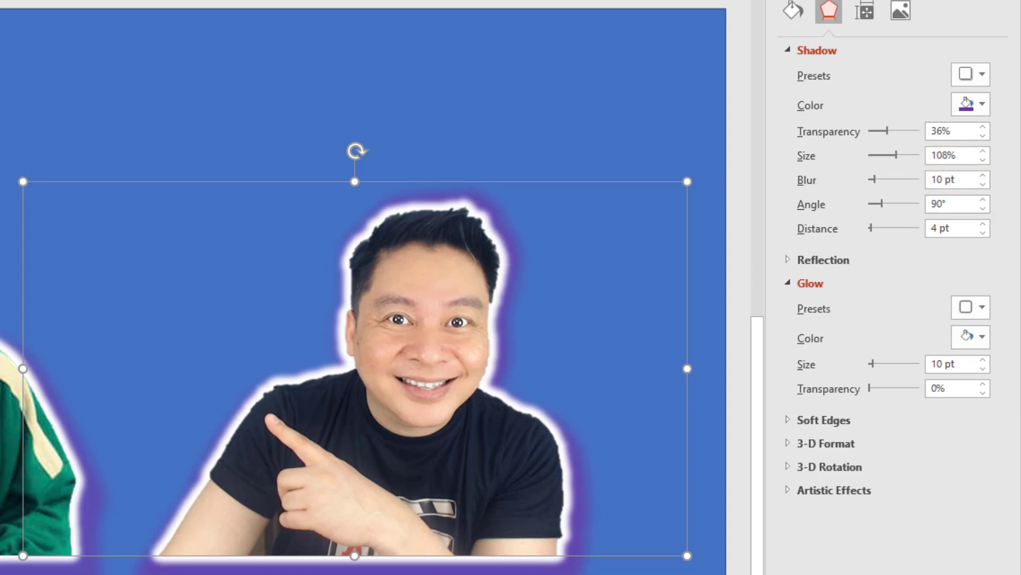
- Compare against the left cutout's shadow and raise the right shadow's size to 110%
{"action": "left_click", "coordinate": [80, 175]}
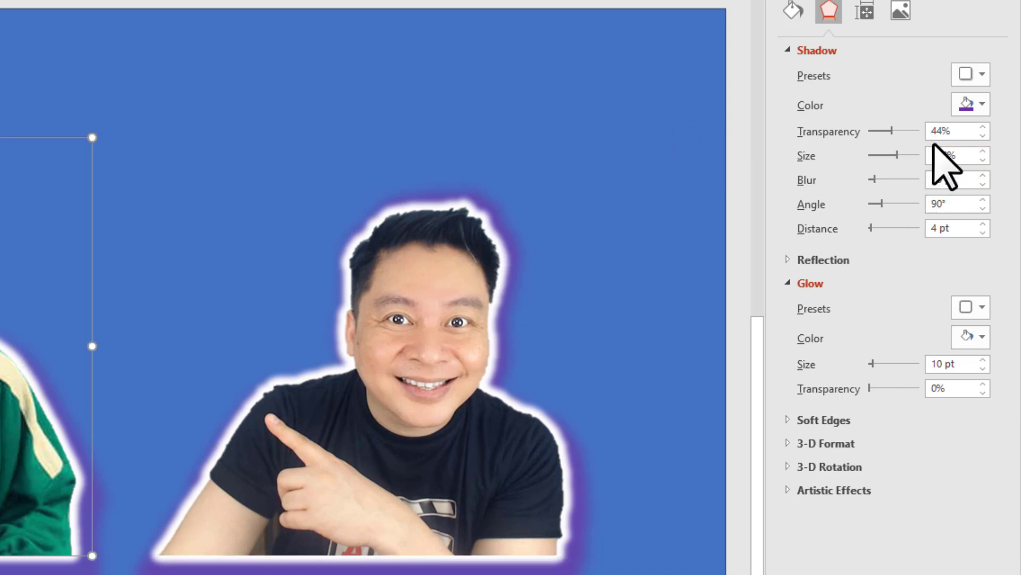
{"action": "left_click", "coordinate": [437, 288]}
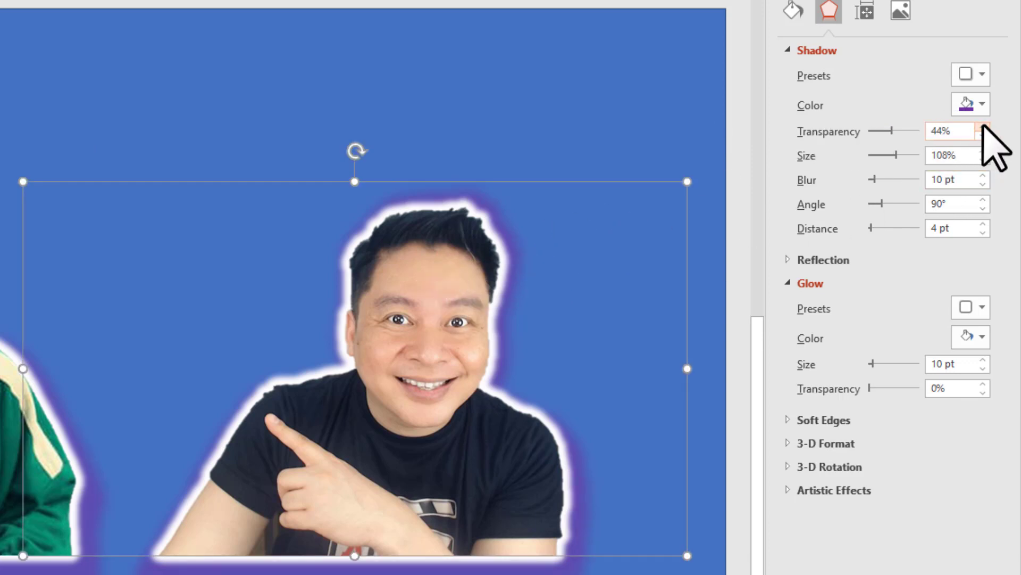
{"action": "left_click", "coordinate": [984, 151]}
{"action": "left_click", "coordinate": [983, 151]}
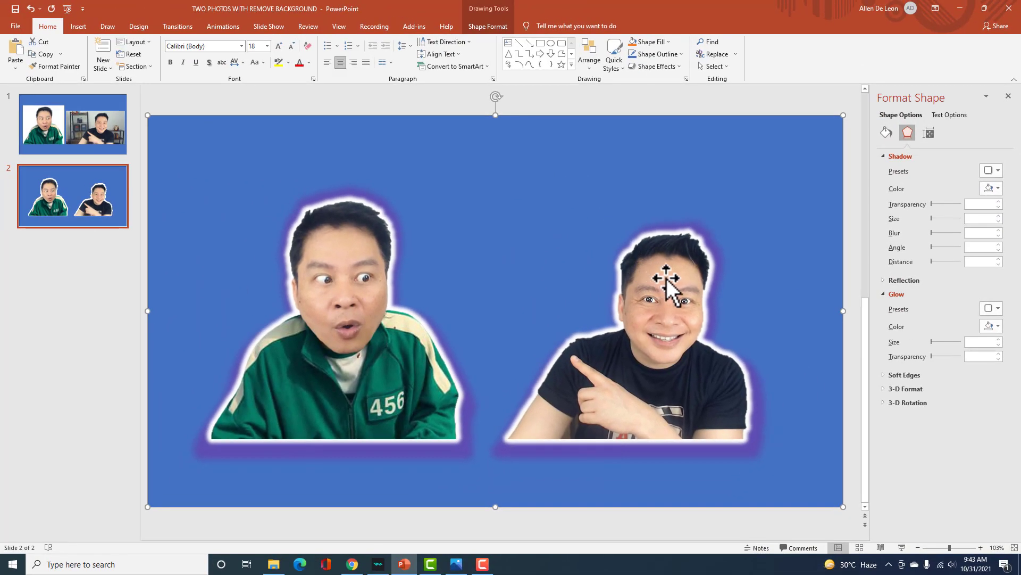
{"action": "left_click", "coordinate": [666, 278]}
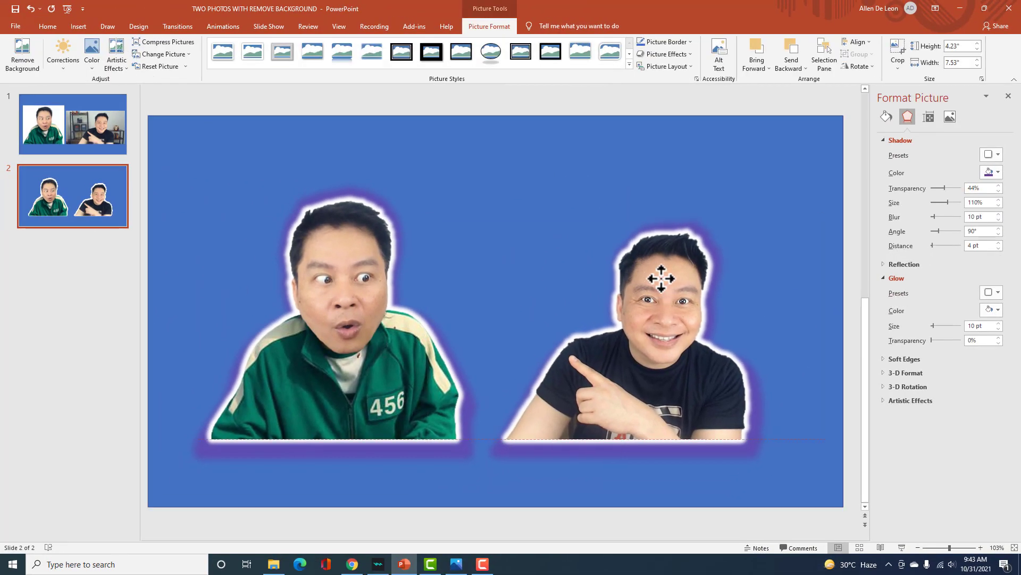
{"action": "left_click", "coordinate": [580, 162]}
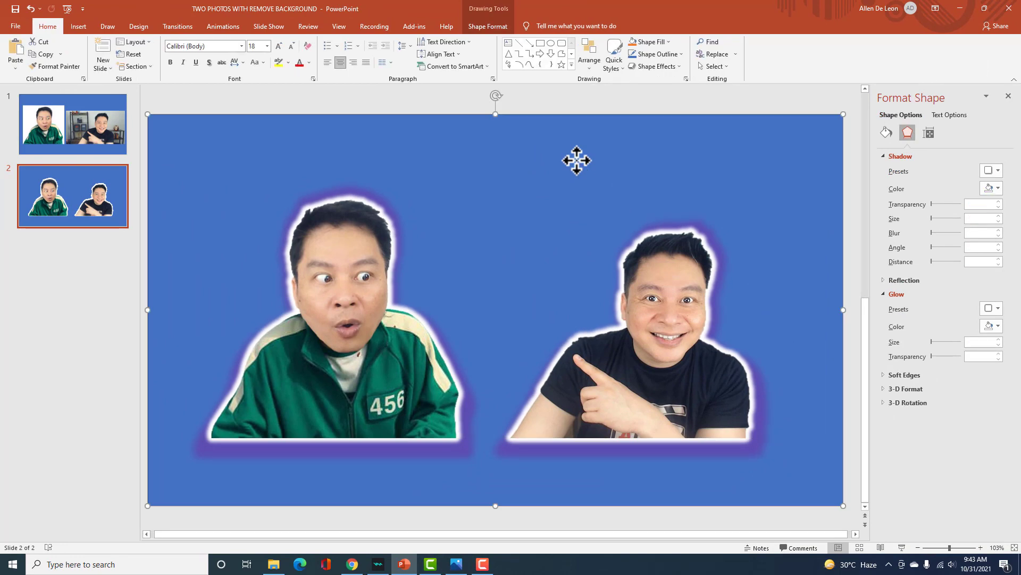
- Save the left glowing cutout as a PNG picture named 'Glow1'
{"action": "left_click", "coordinate": [348, 264]}
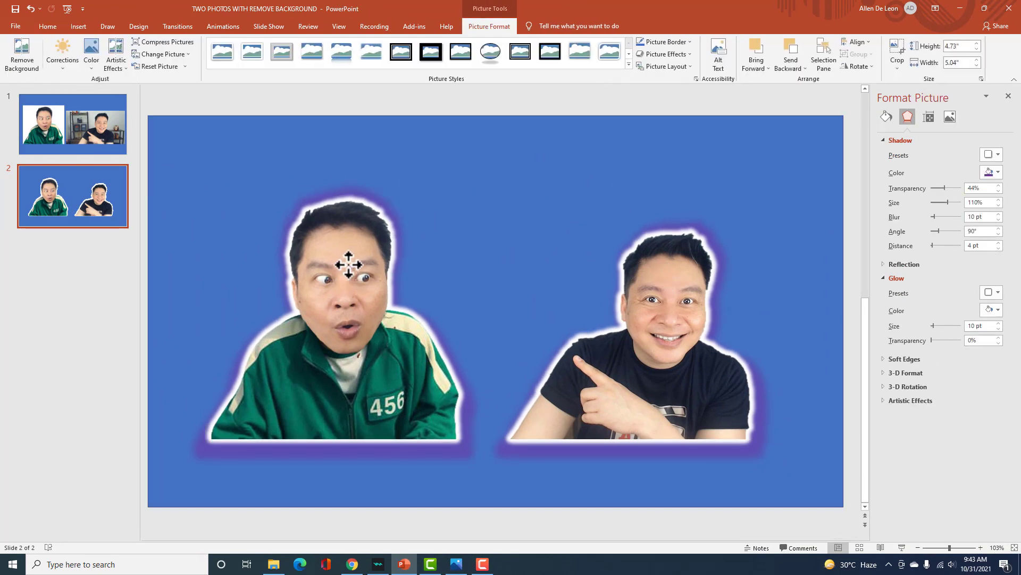
{"action": "right_click", "coordinate": [349, 264]}
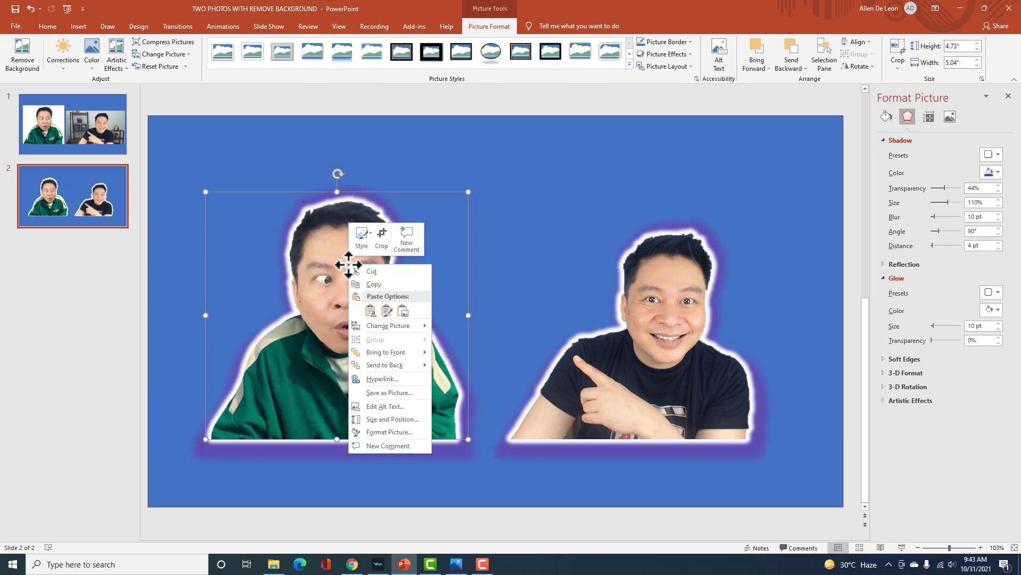
{"action": "left_click", "coordinate": [378, 391]}
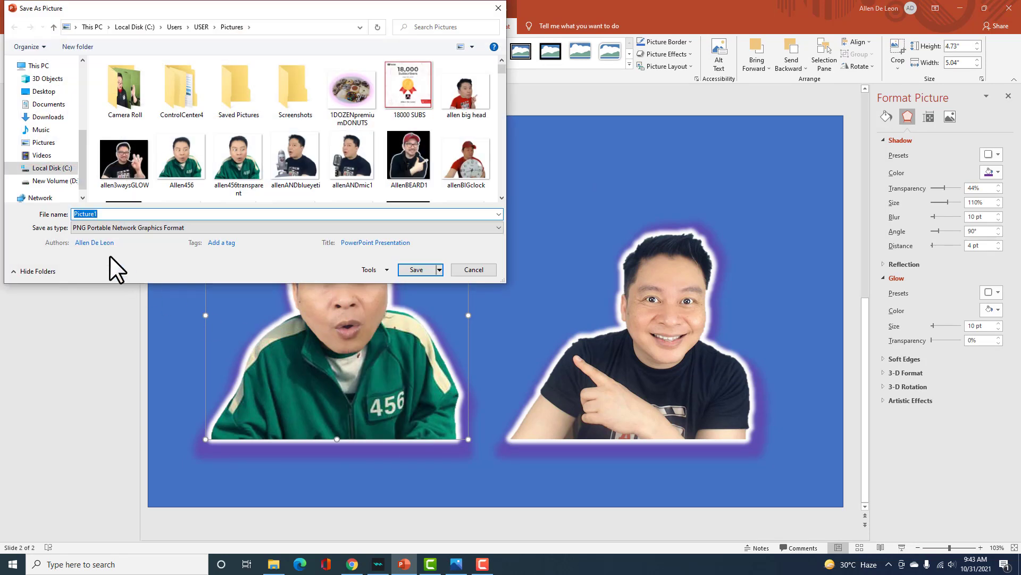
{"action": "key", "text": "BackSpace"}
{"action": "type", "text": "Glow"}
{"action": "type", "text": "1"}
{"action": "left_click", "coordinate": [421, 269]}
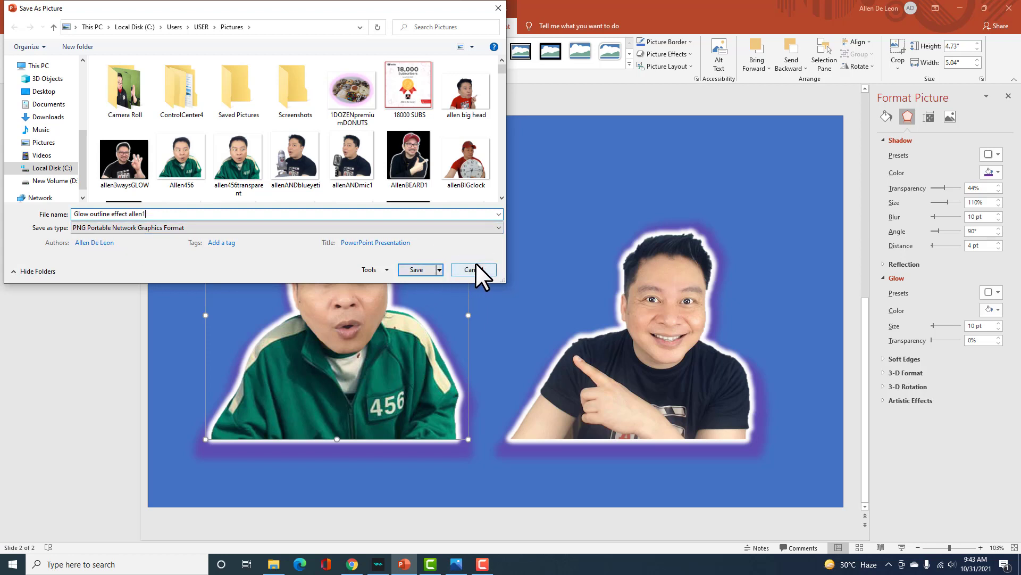